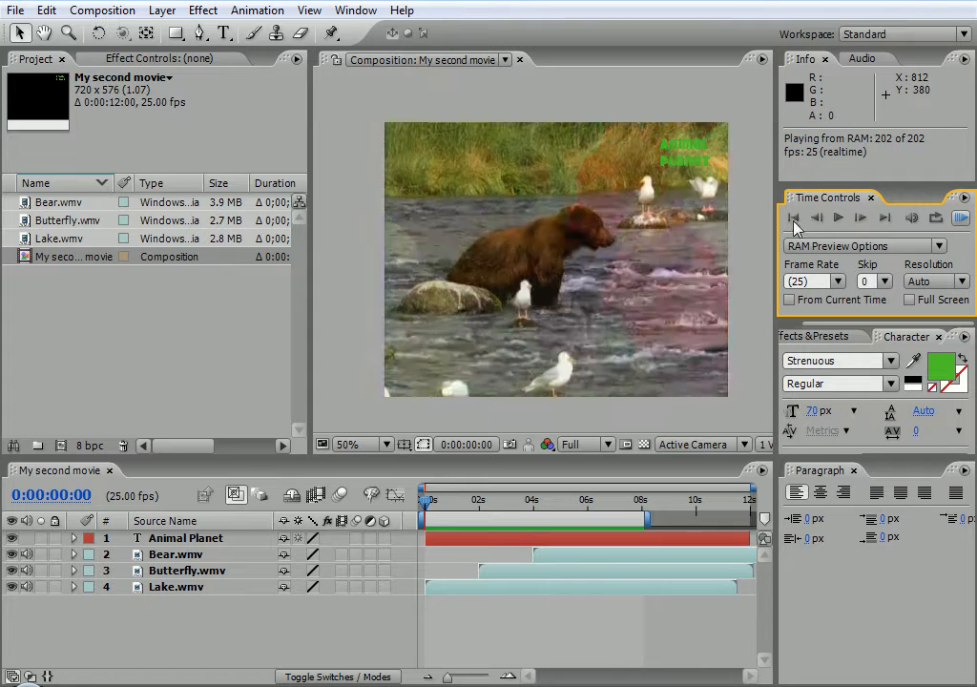
# Scrub through My second movie, set the work area to end at 0:00:08:00, and return the playhead to the start
pyautogui.click(793, 219)
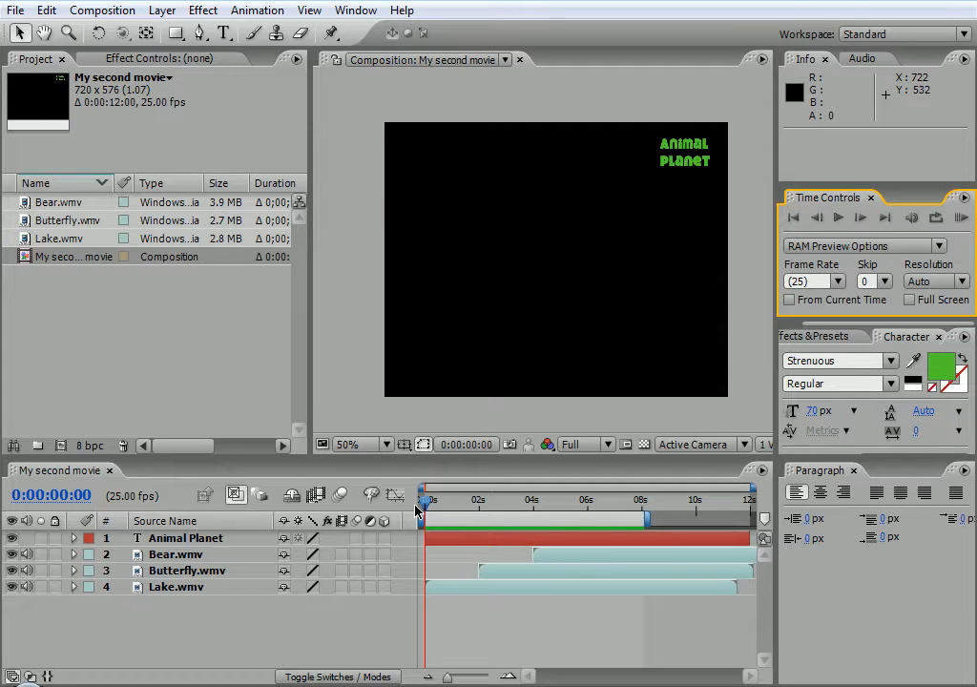
pyautogui.moveTo(426, 504); pyautogui.dragTo(666, 503)
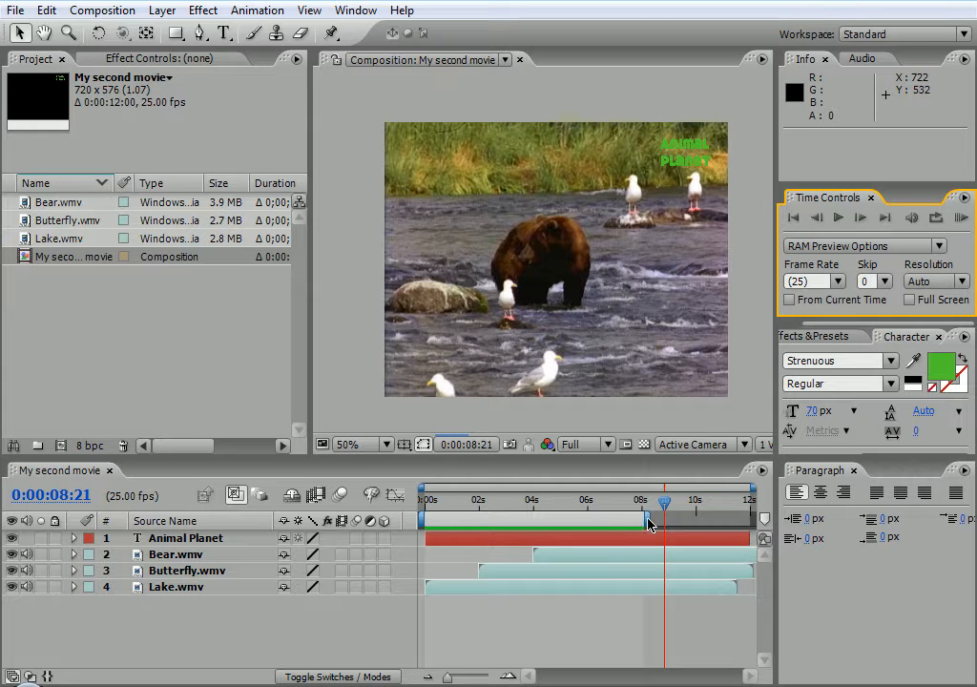
pyautogui.moveTo(645, 518)
pyautogui.mouseDown()
pyautogui.moveTo(731, 513)
pyautogui.moveTo(616, 516)
pyautogui.moveTo(645, 516)
pyautogui.mouseUp()
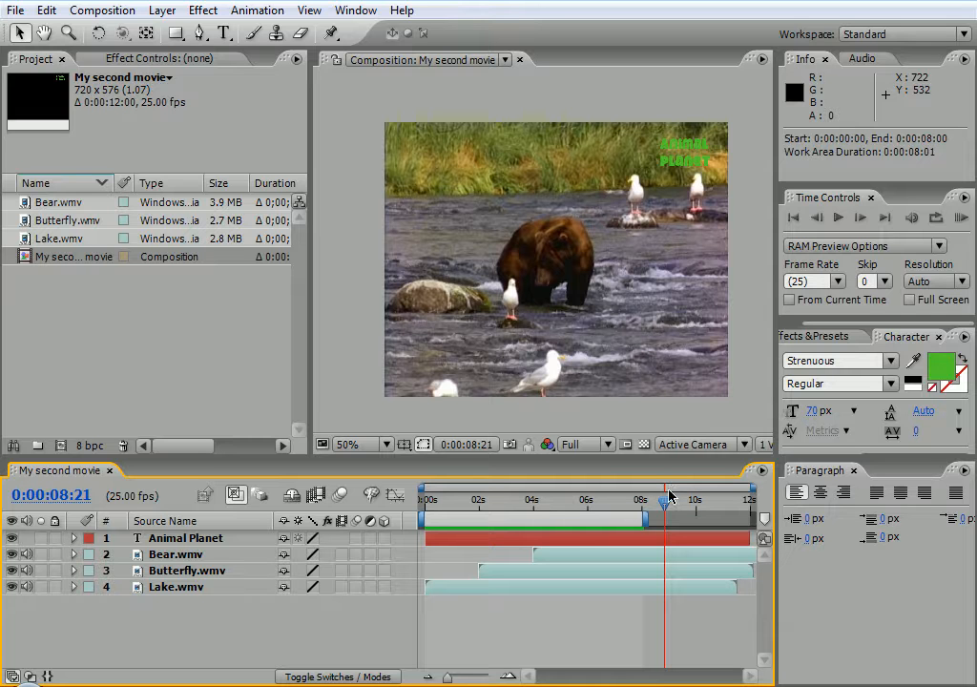
pyautogui.click(665, 502)
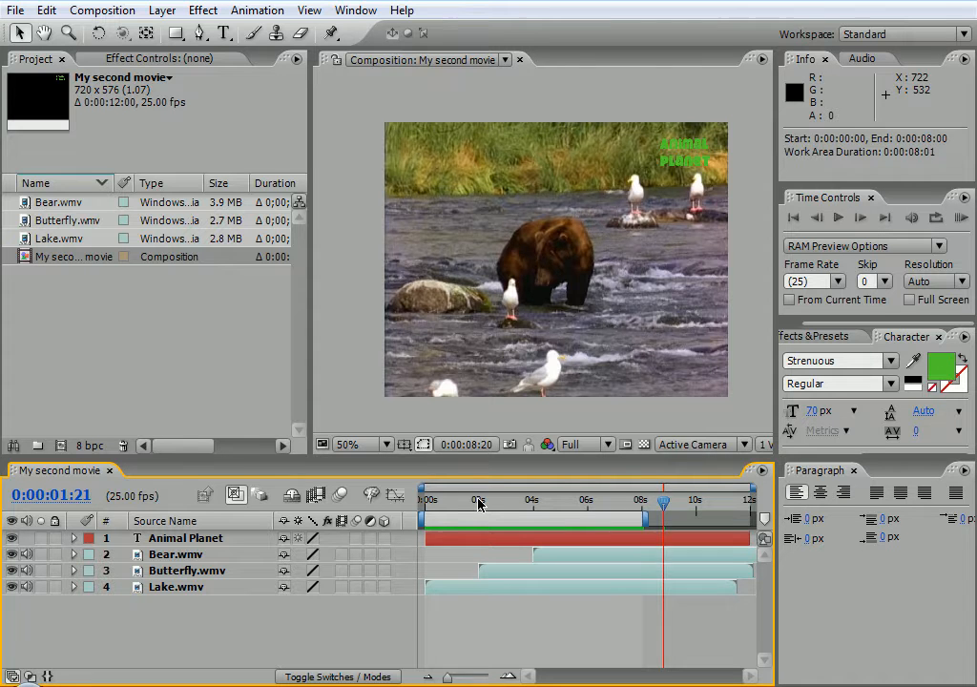
pyautogui.click(420, 506)
pyautogui.moveTo(420, 506)
pyautogui.mouseDown()
pyautogui.moveTo(481, 505)
pyautogui.moveTo(418, 504)
pyautogui.mouseUp()
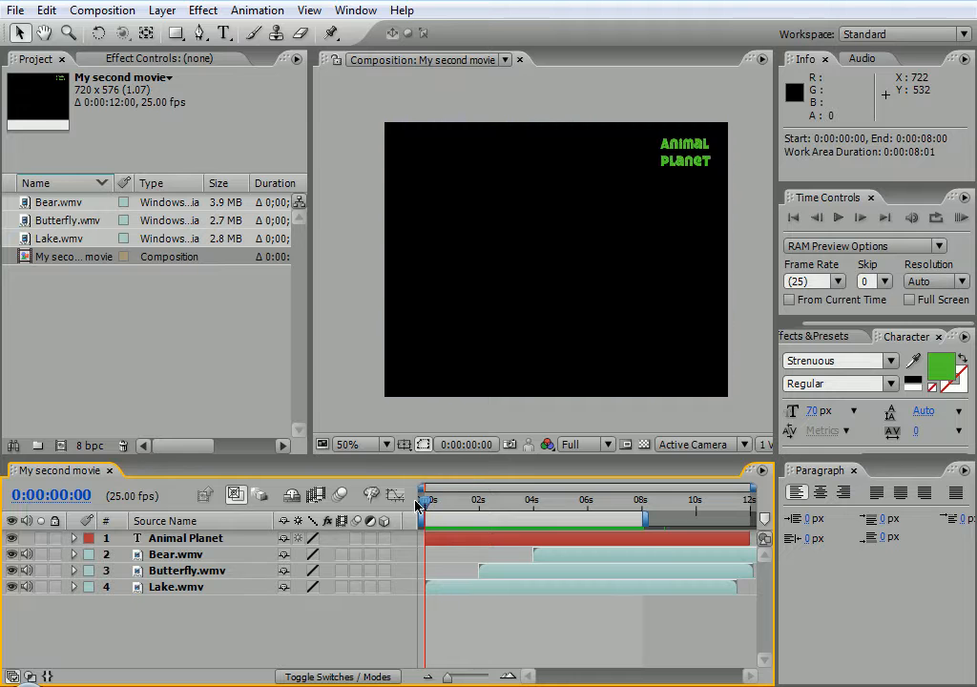
# Queue the My second movie composition for rendering with Make Movie
pyautogui.click(373, 292)
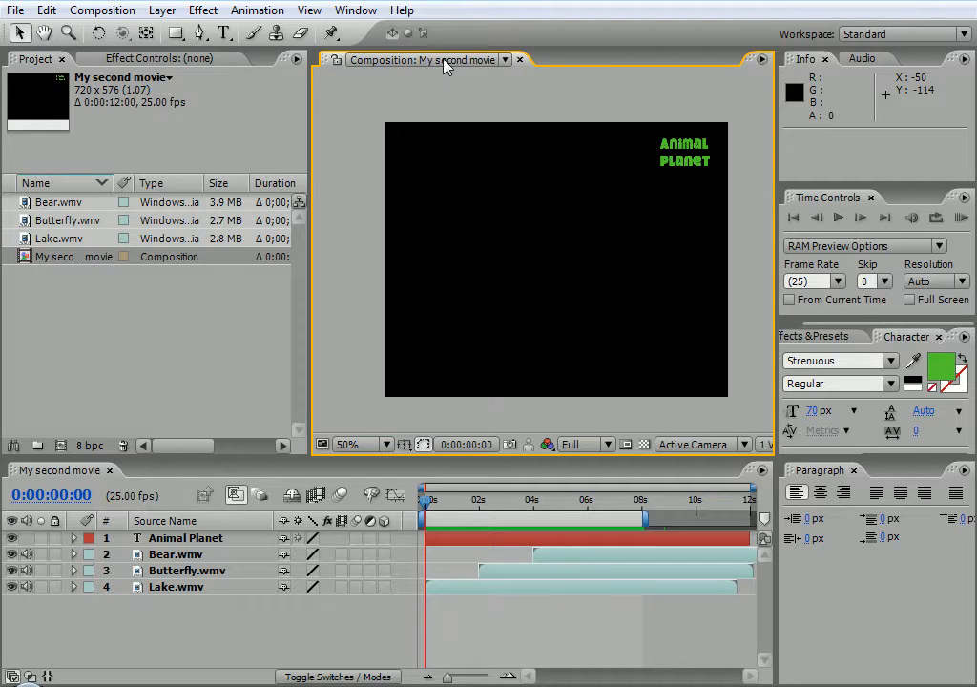
pyautogui.click(111, 11)
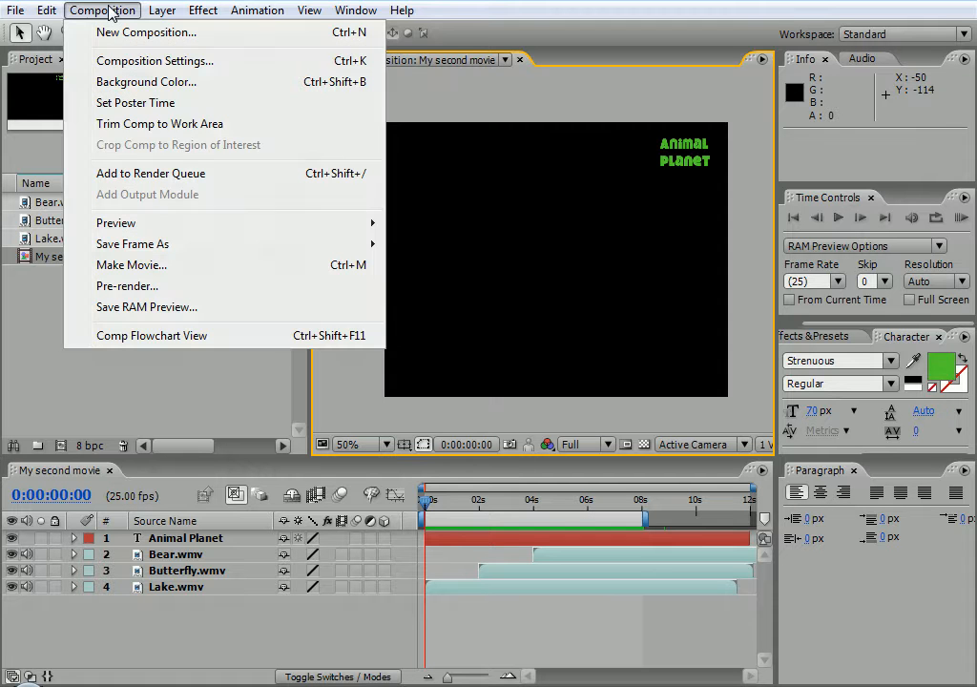
pyautogui.click(148, 267)
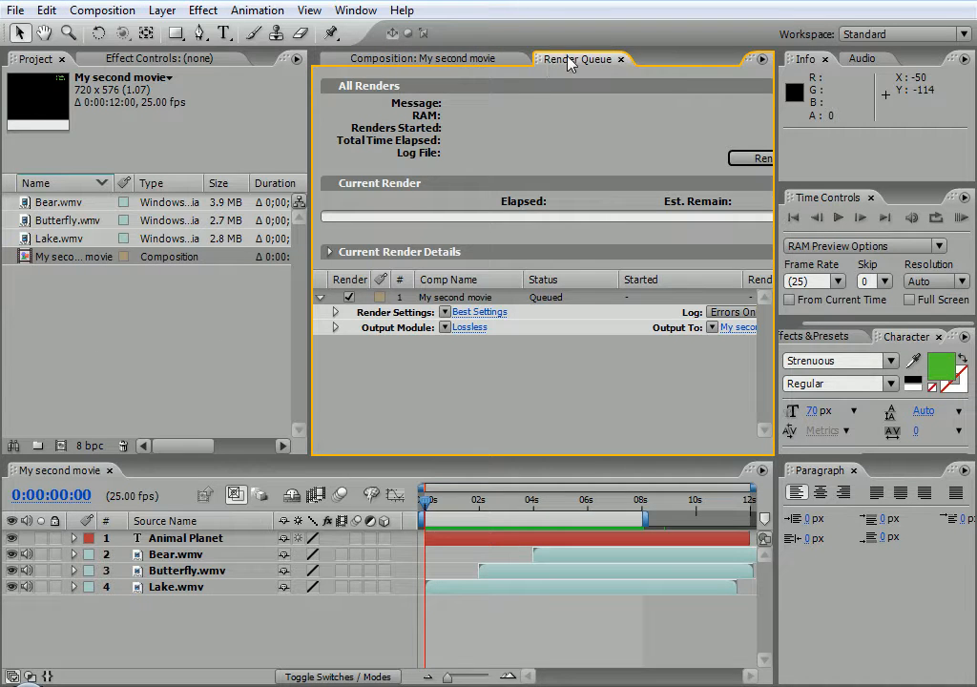
# Try docking the Render Queue panel with the timeline and across the full window width, returning it beside the composition viewer each time
pyautogui.moveTo(576, 62); pyautogui.dragTo(175, 480)
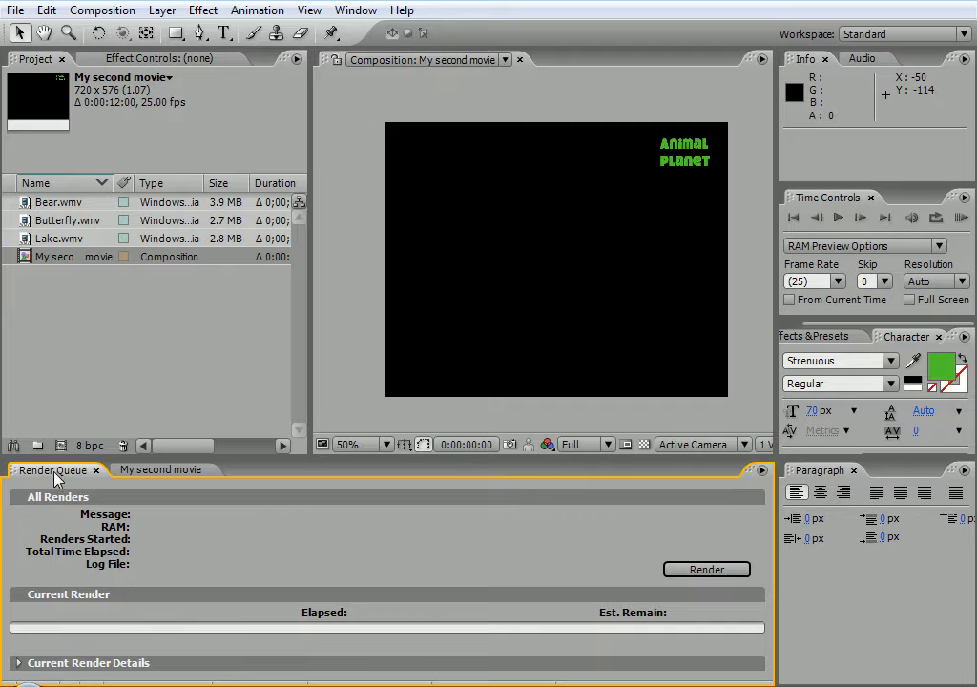
pyautogui.moveTo(42, 470); pyautogui.dragTo(573, 67)
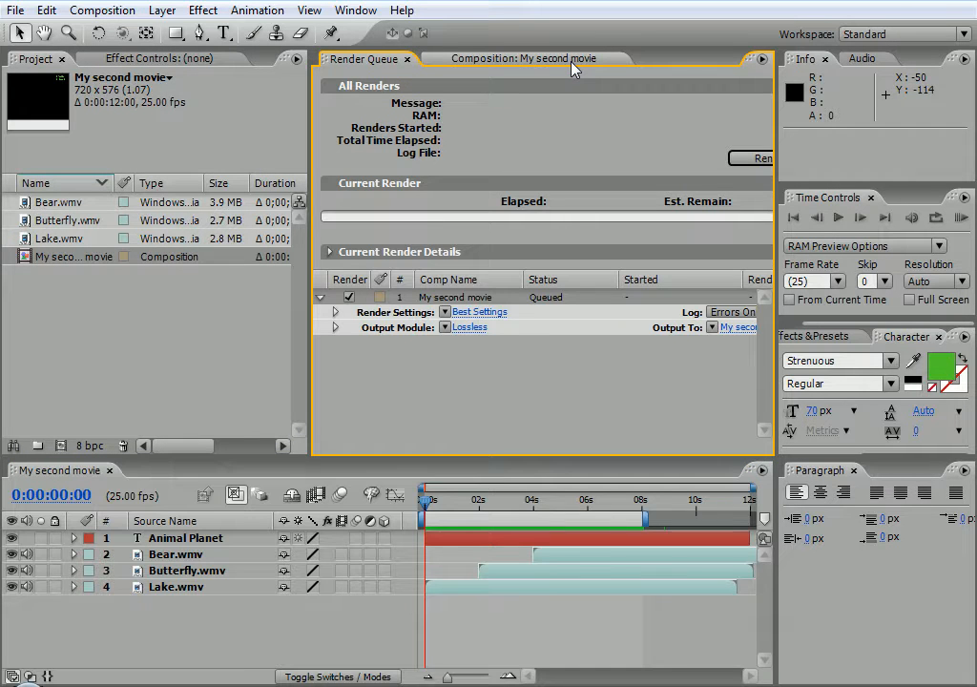
pyautogui.moveTo(356, 64); pyautogui.dragTo(583, 71)
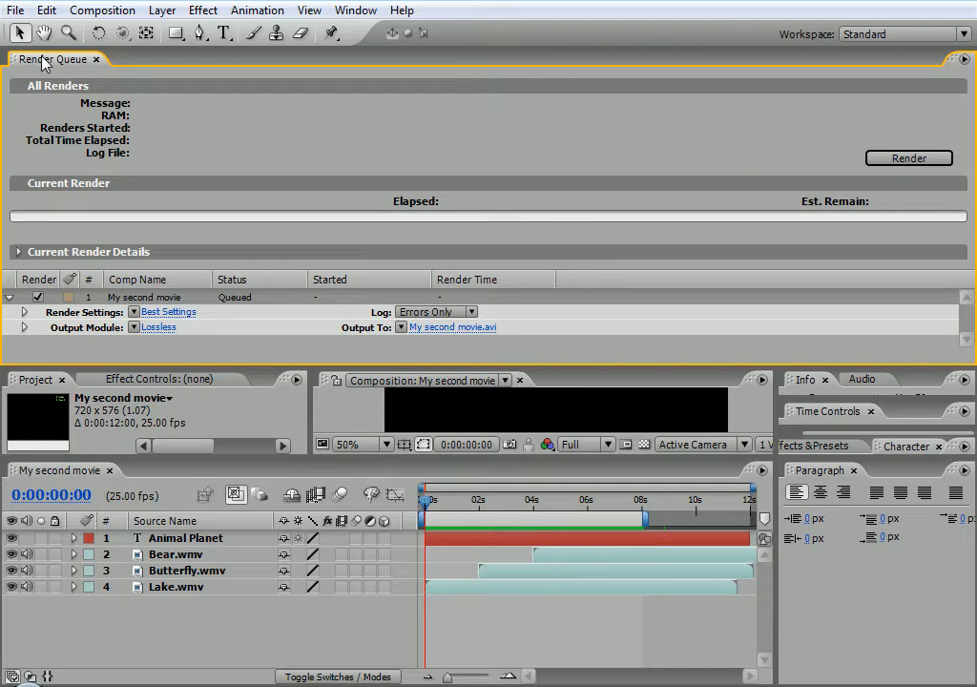
pyautogui.moveTo(42, 63); pyautogui.dragTo(578, 386)
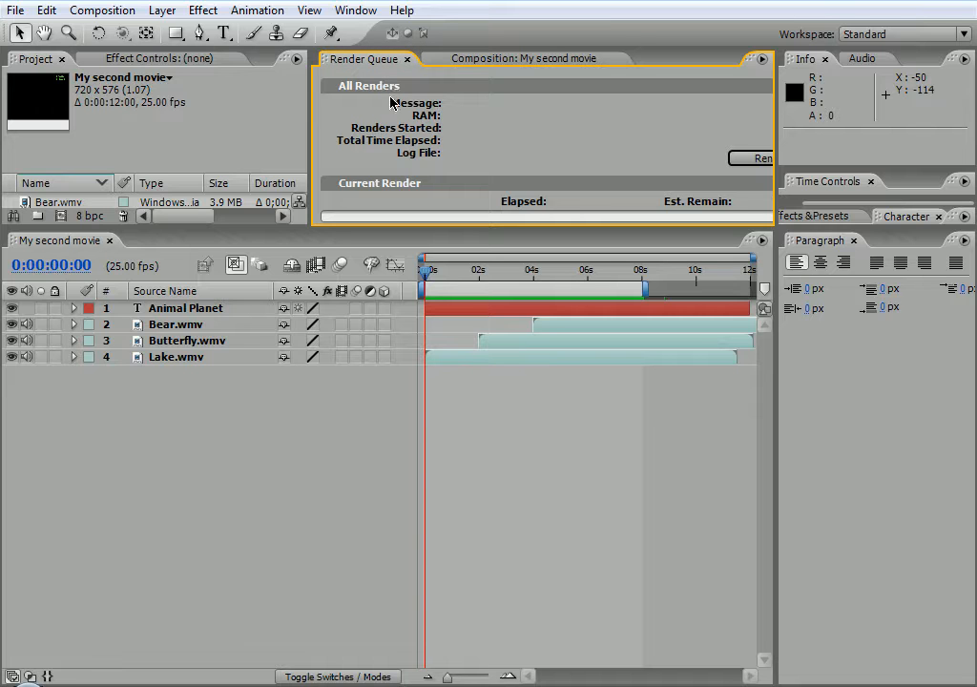
# Maximize and restore the Render Queue, Project and Timeline panels one after another
pyautogui.press('`')
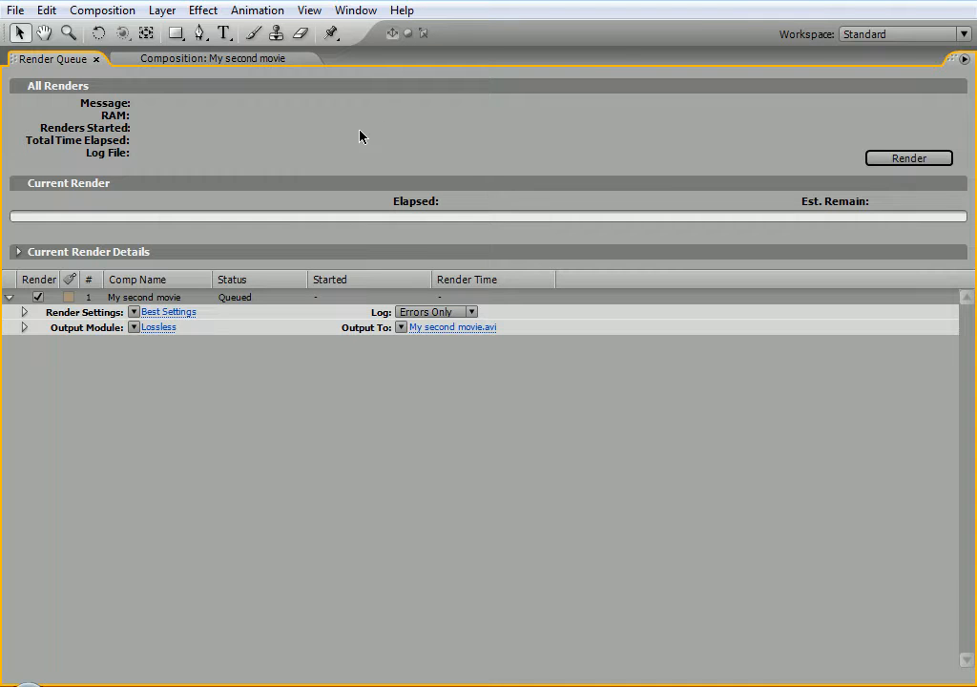
pyautogui.press('`')
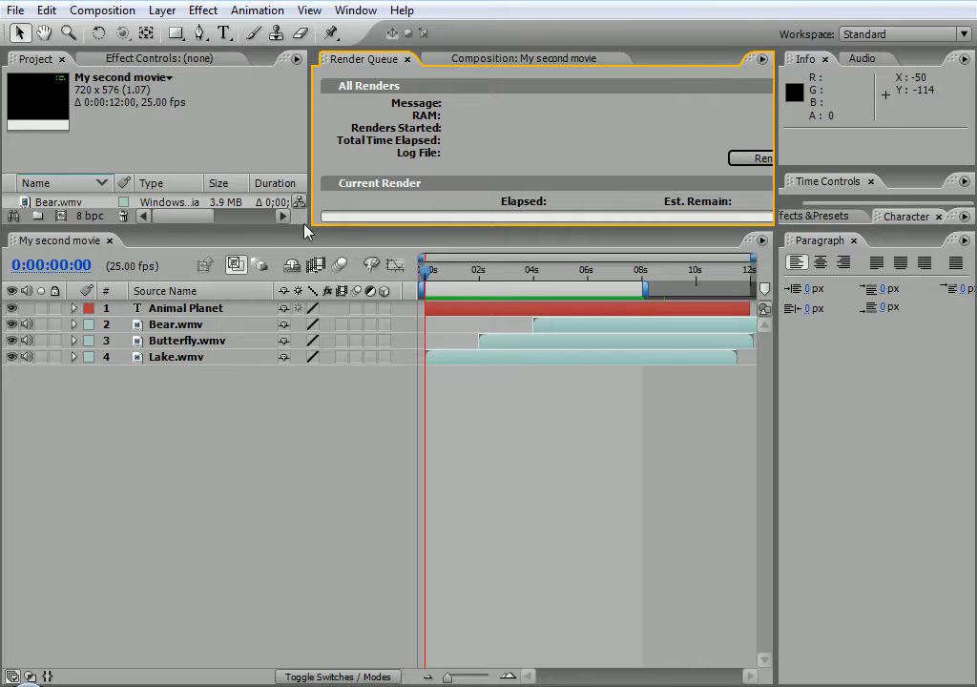
pyautogui.click(140, 85)
pyautogui.press('`')
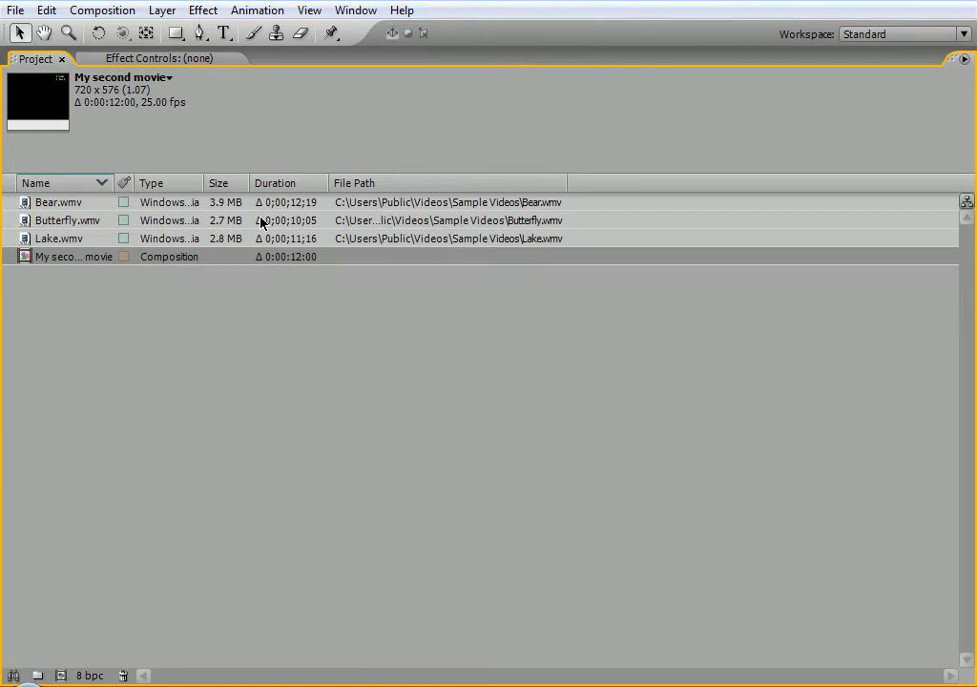
pyautogui.press('`')
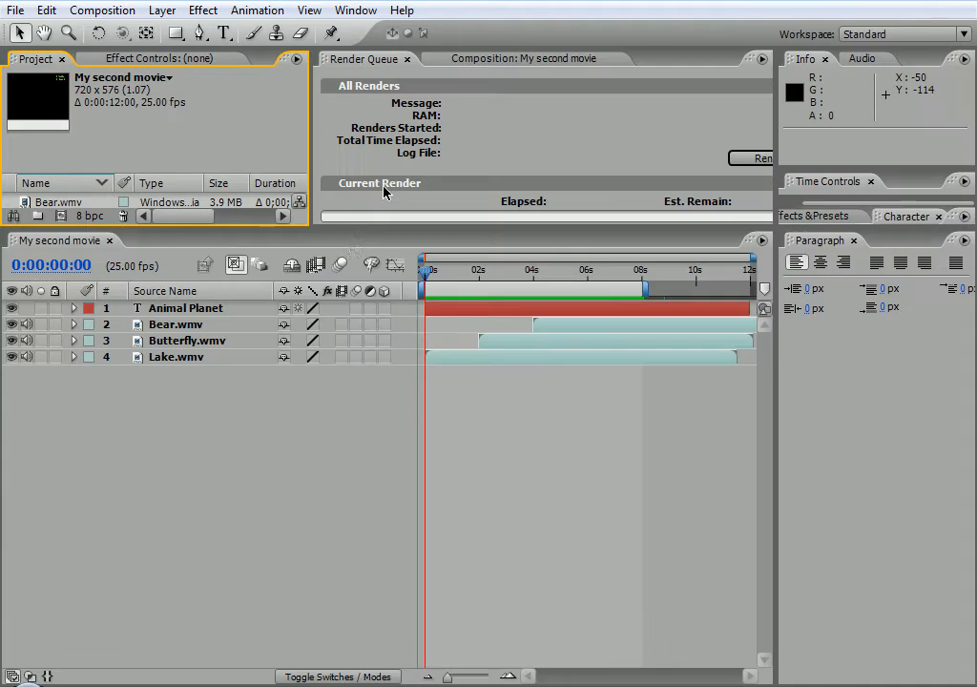
pyautogui.click(181, 431)
pyautogui.press('=')
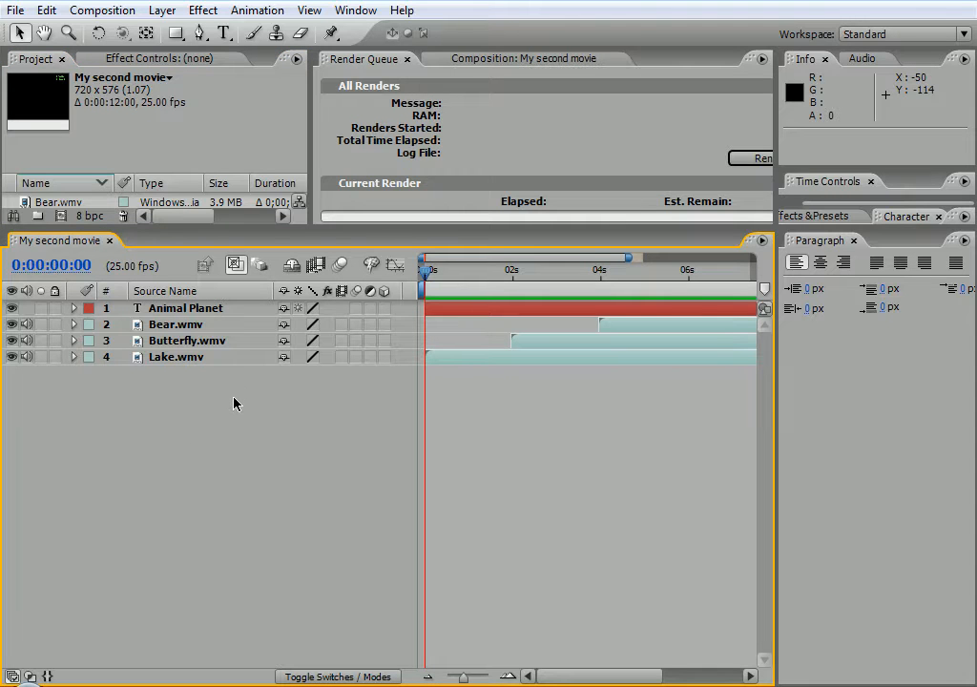
pyautogui.press('`')
pyautogui.press('`')
# Reset the Standard workspace, discarding the layout changes
pyautogui.click(965, 35)
pyautogui.click(883, 290)
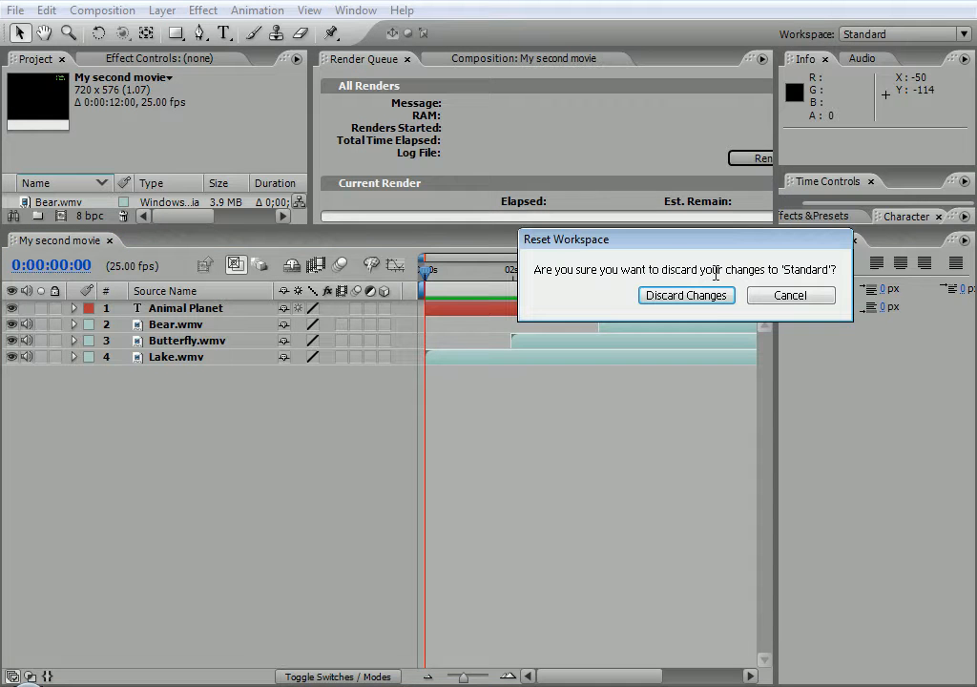
pyautogui.click(700, 299)
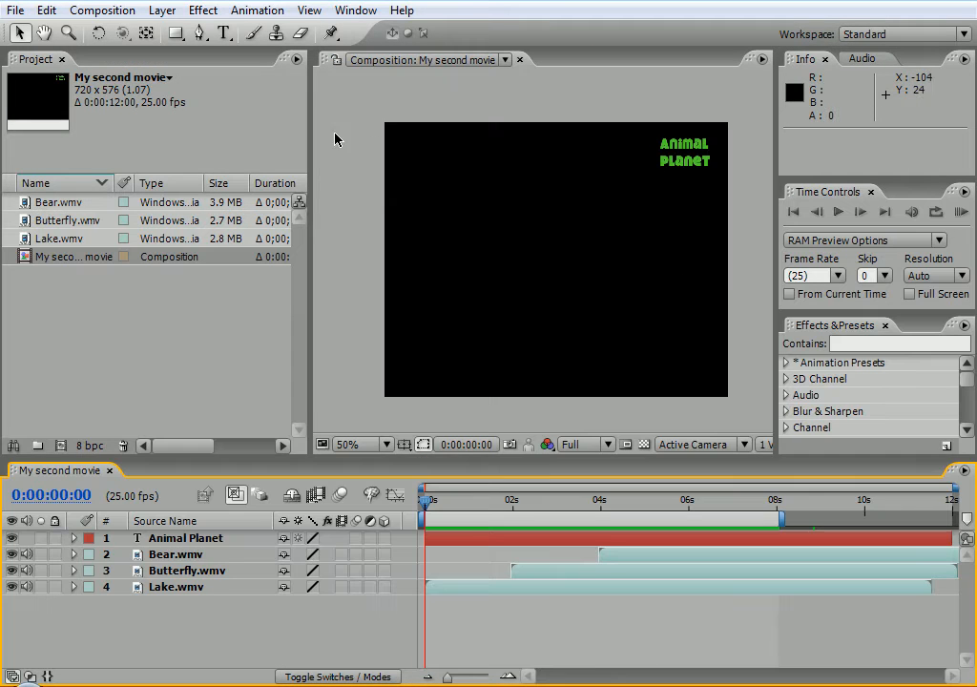
# Add My second movie to the render queue, dock the Render Queue beside the composition viewer, and maximize it
pyautogui.click(122, 12)
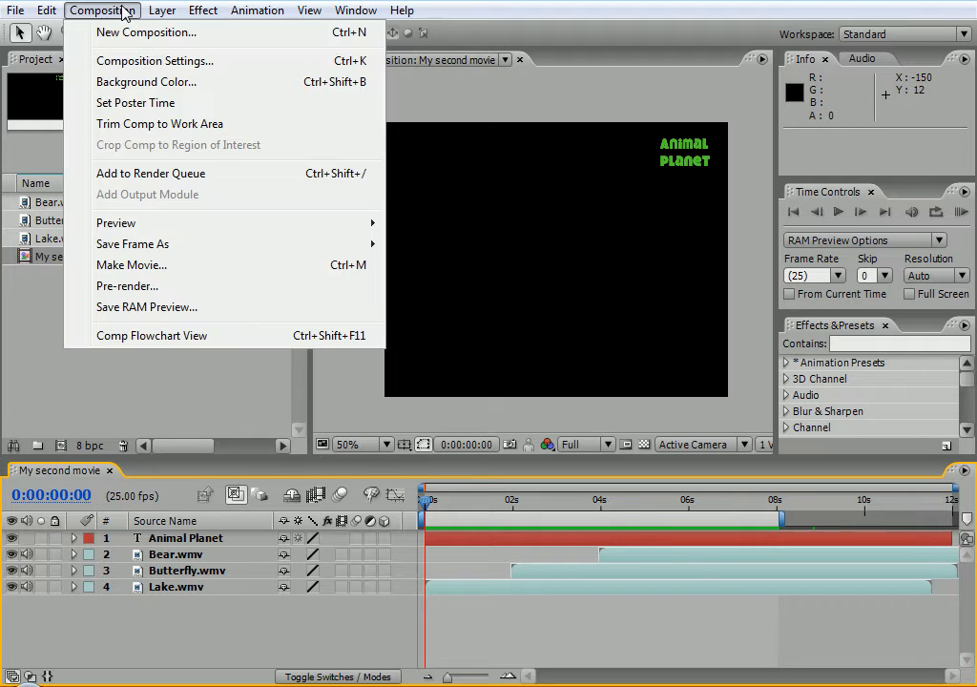
pyautogui.click(164, 174)
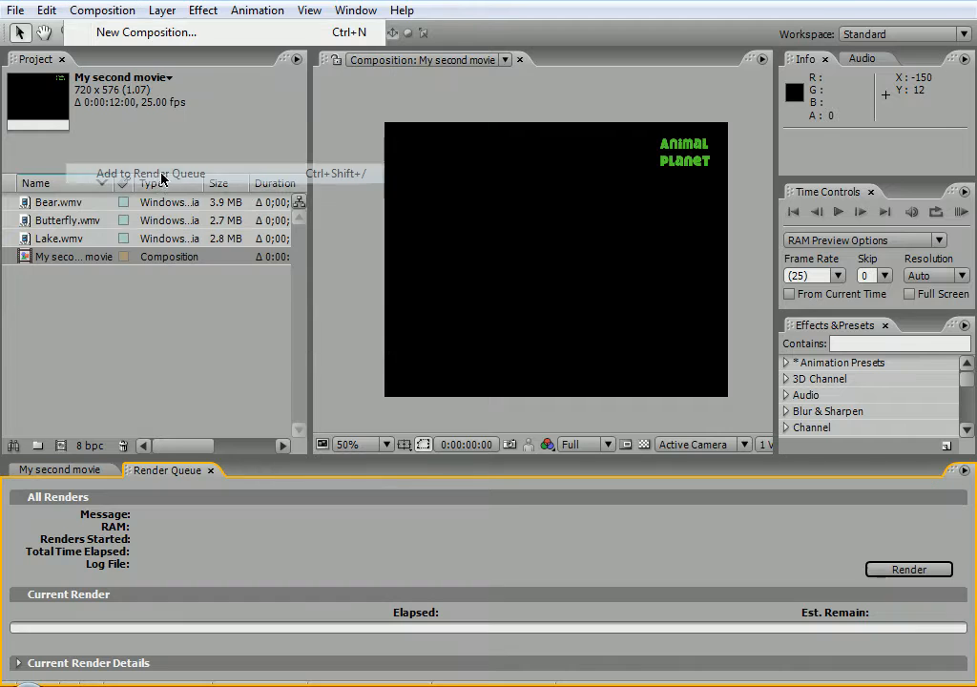
pyautogui.moveTo(162, 477); pyautogui.dragTo(559, 73)
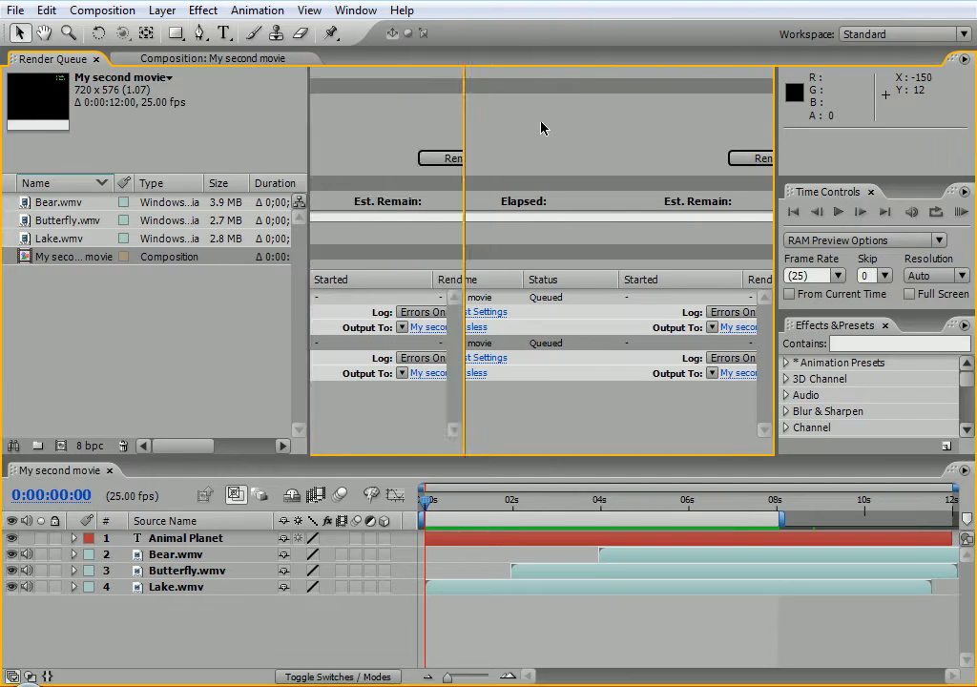
pyautogui.press('`')
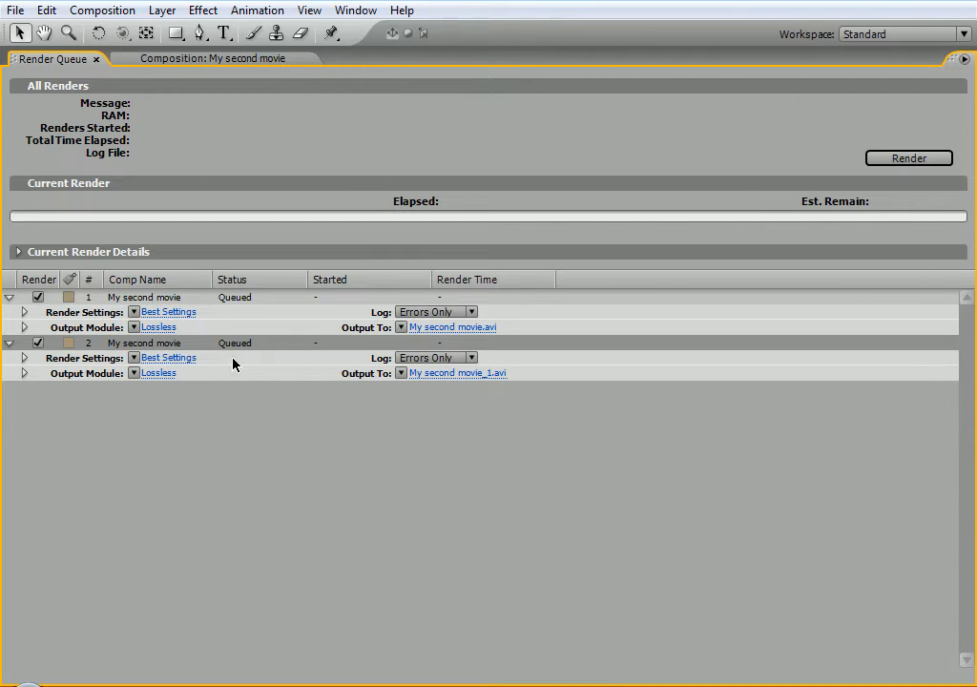
# Delete the first of the two My second movie render queue items and select the remaining one
pyautogui.click(136, 304)
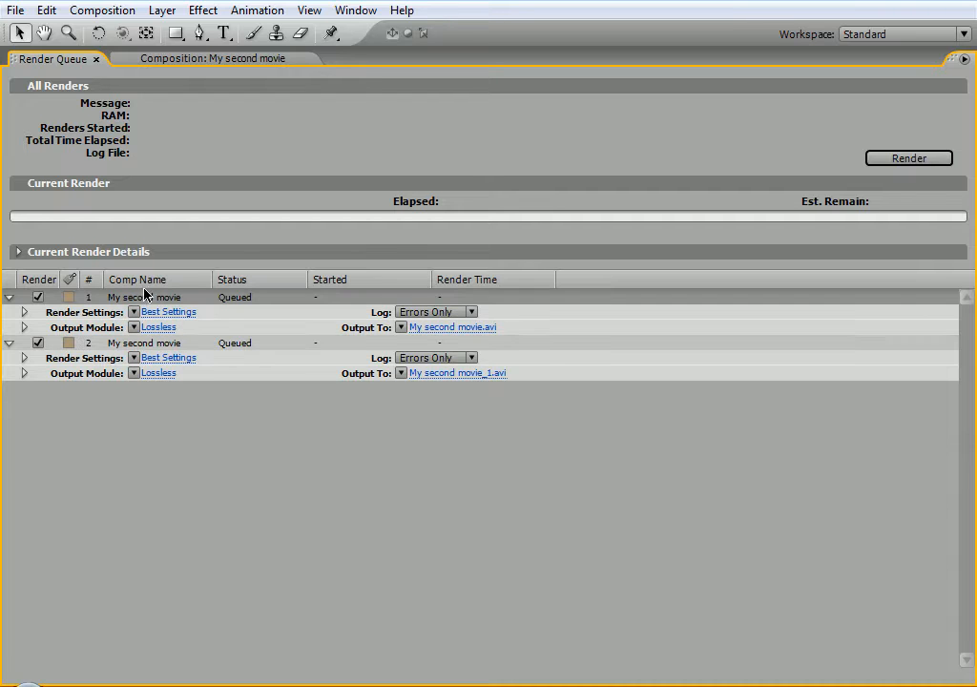
pyautogui.press('Delete')
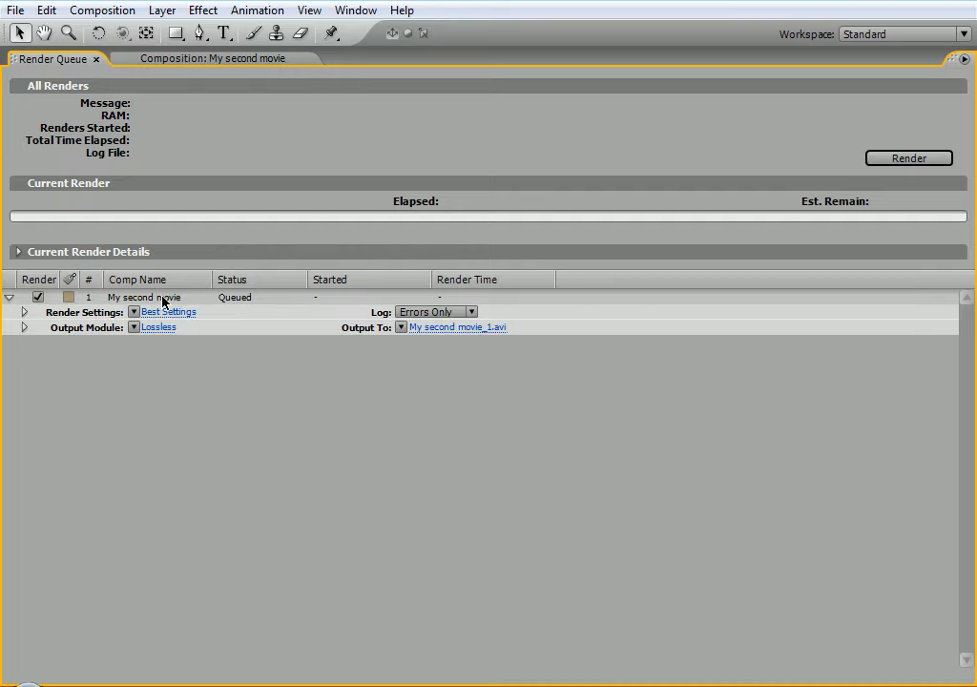
pyautogui.click(129, 299)
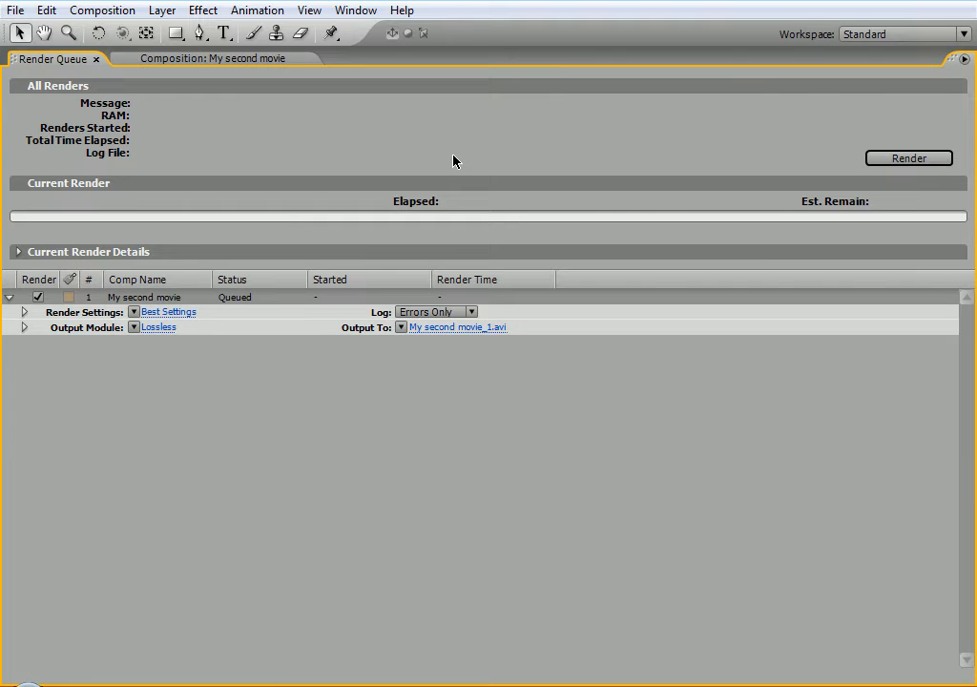
# Examine the maximized composition view while zooming in and out, and return to the Render Queue
pyautogui.press('`')
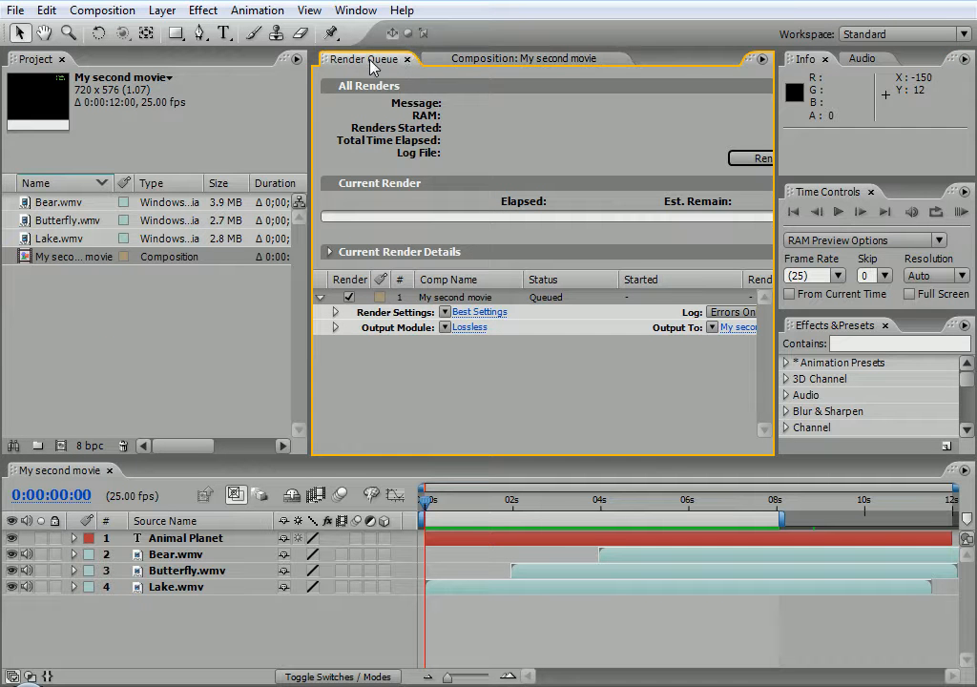
pyautogui.click(432, 59)
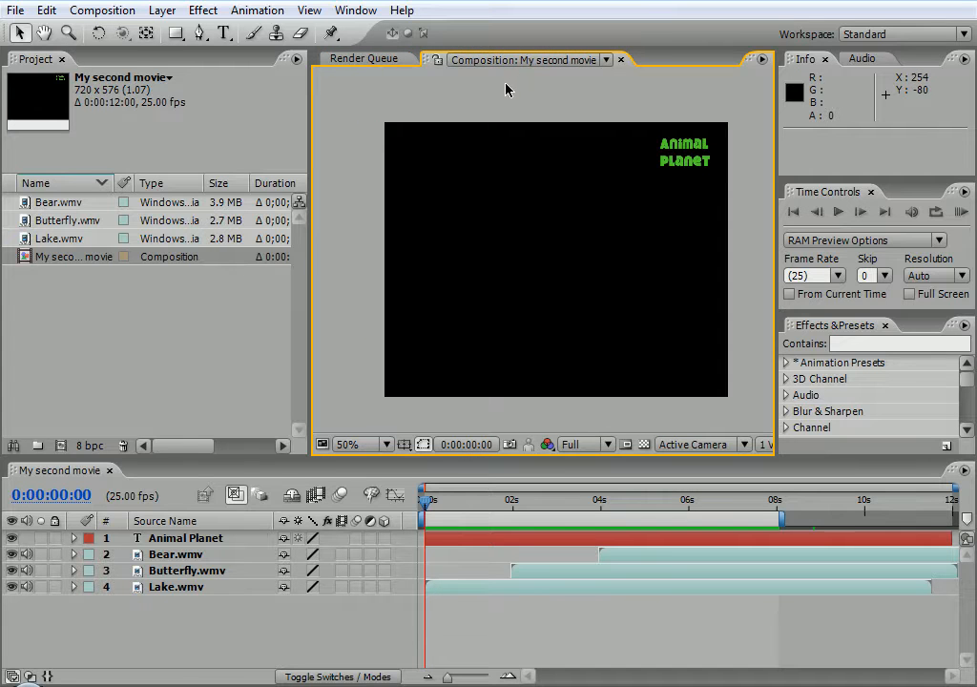
pyautogui.press('`')
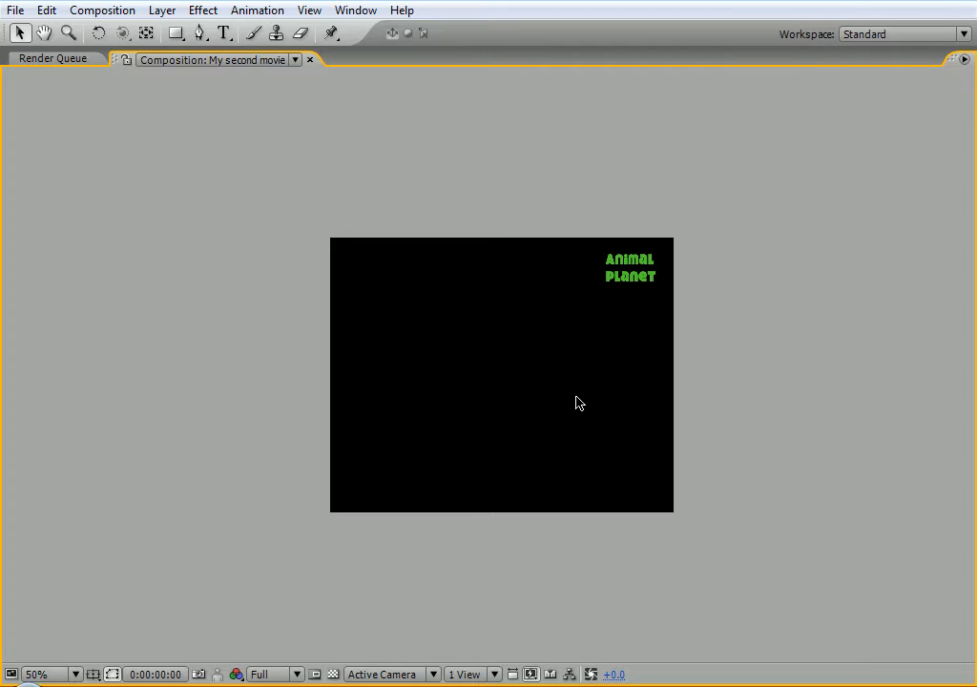
pyautogui.press('.')
pyautogui.press(',')
pyautogui.press('.')
pyautogui.press(',')
pyautogui.press('.')
pyautogui.press(',')
pyautogui.click(57, 59)
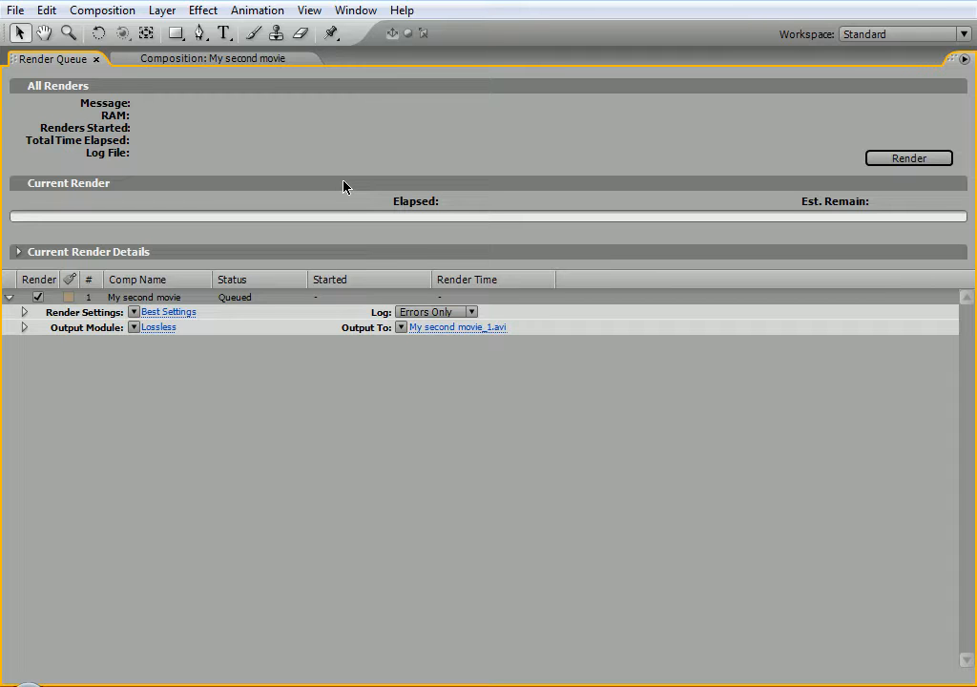
pyautogui.click(75, 10)
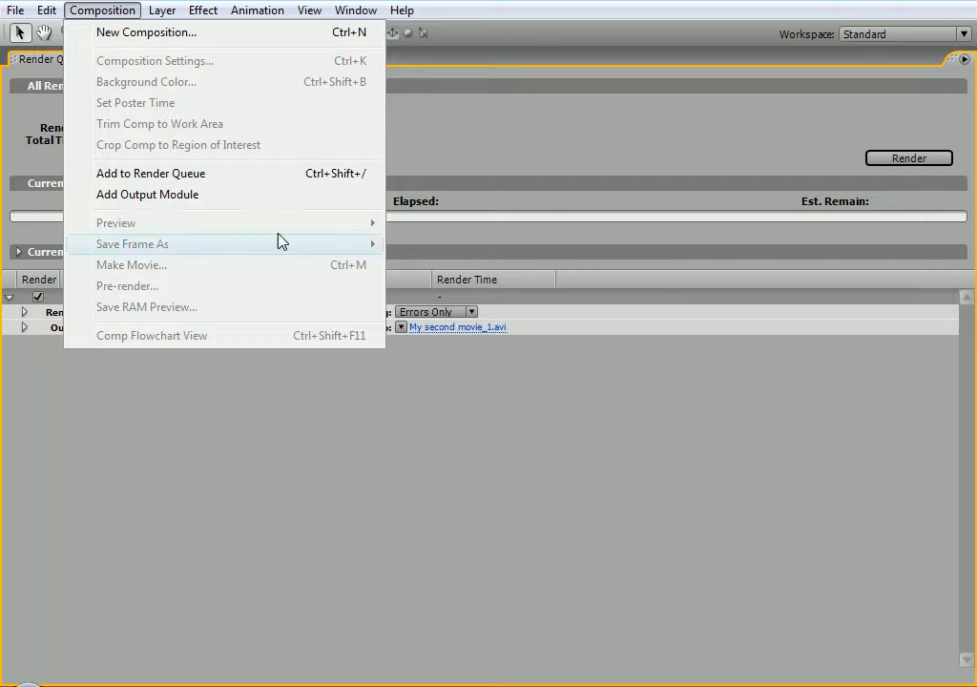
pyautogui.click(637, 437)
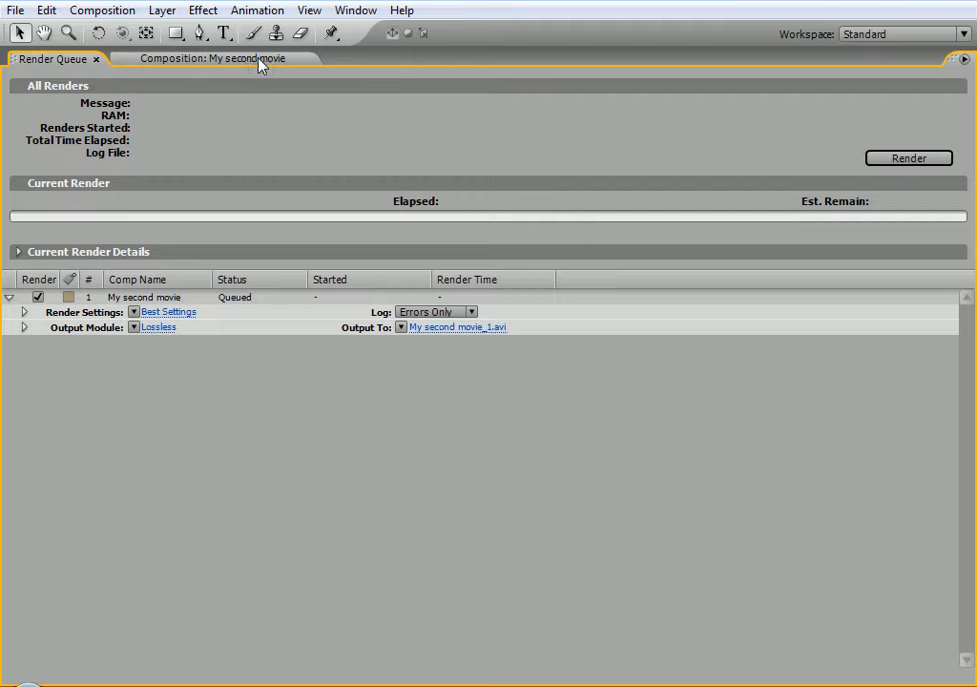
# Set the render output to My second movie_1 on the Desktop as a Video For Windows (*.avi) file
pyautogui.click(446, 330)
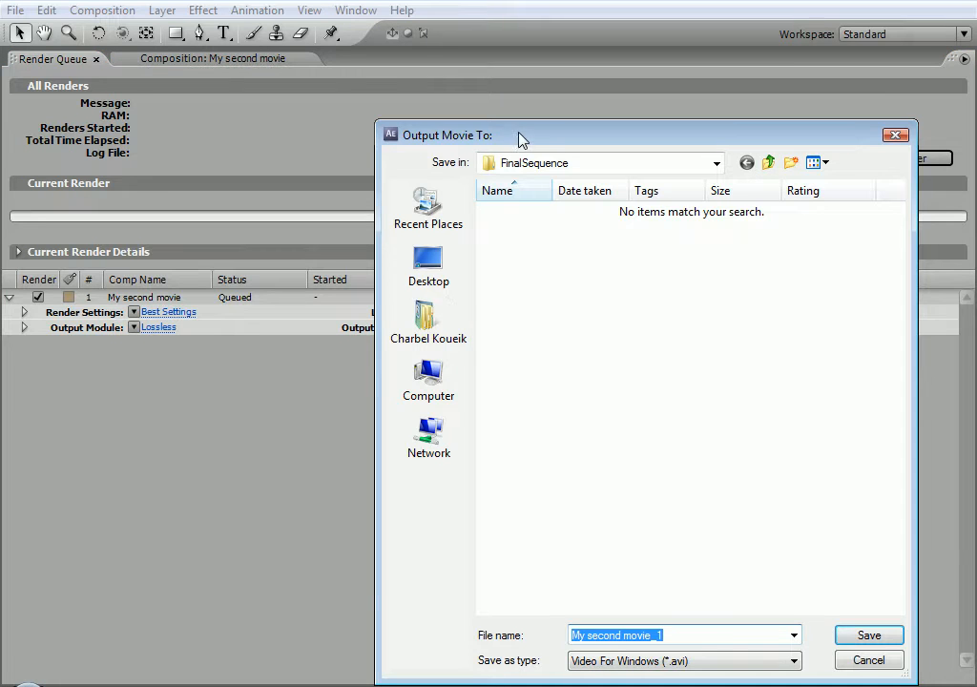
pyautogui.moveTo(529, 140); pyautogui.dragTo(401, 49)
pyautogui.click(405, 72)
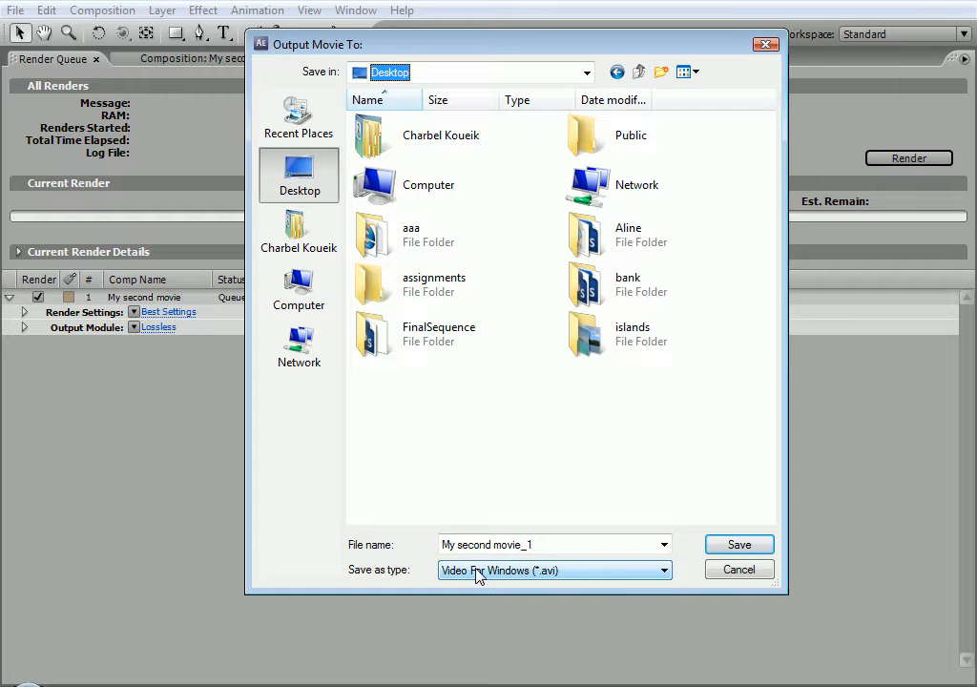
pyautogui.click(733, 554)
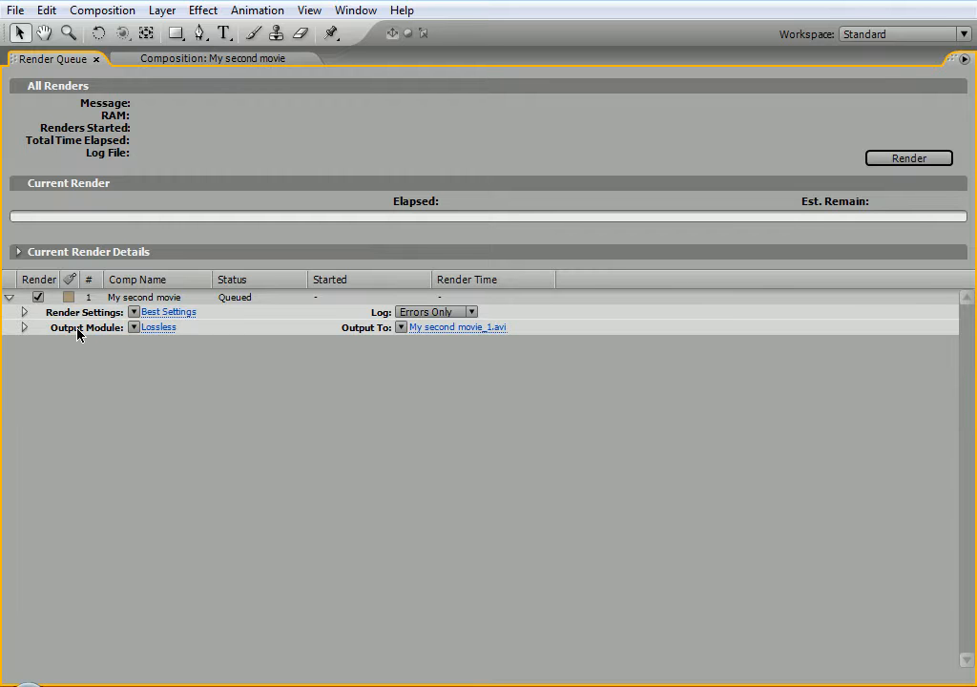
# Open the custom output module settings and review the available formats, keeping Video For Windows
pyautogui.click(134, 327)
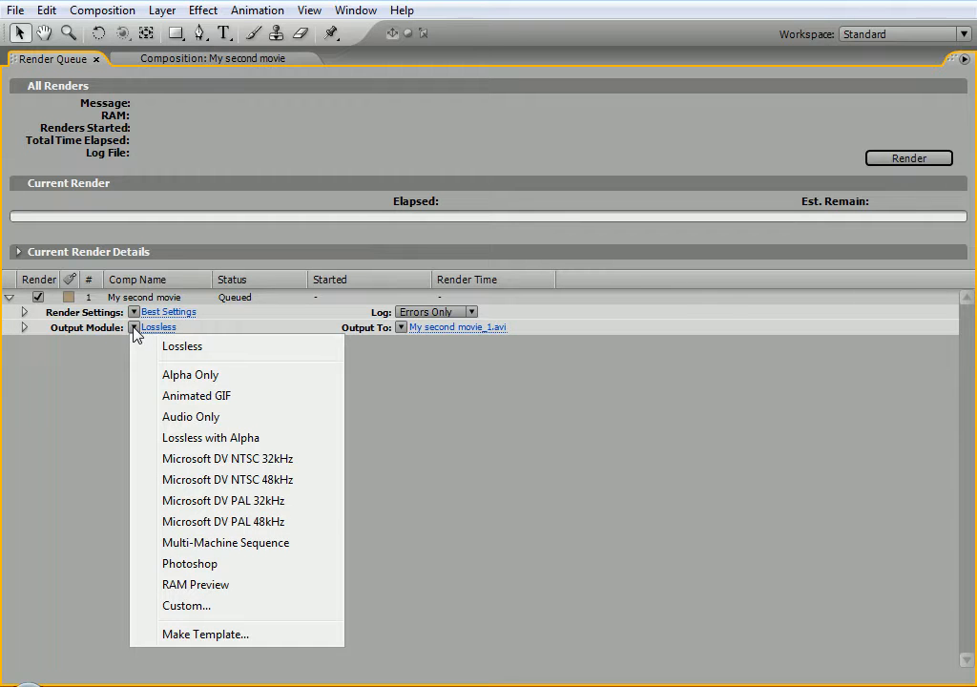
pyautogui.click(136, 343)
pyautogui.click(132, 329)
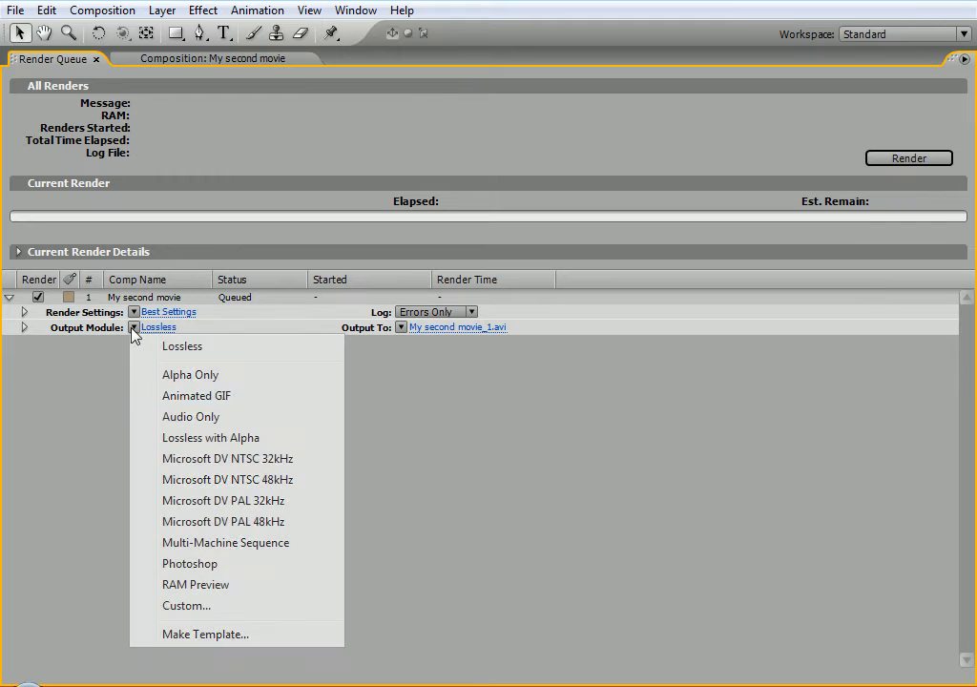
pyautogui.click(219, 606)
pyautogui.moveTo(497, 85); pyautogui.dragTo(457, 36)
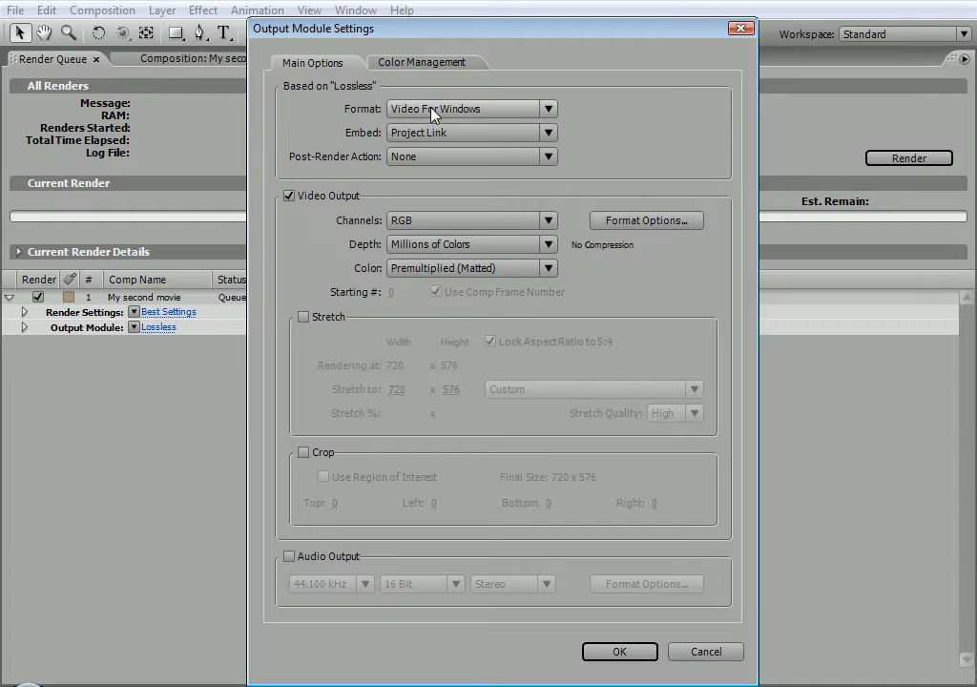
pyautogui.click(434, 112)
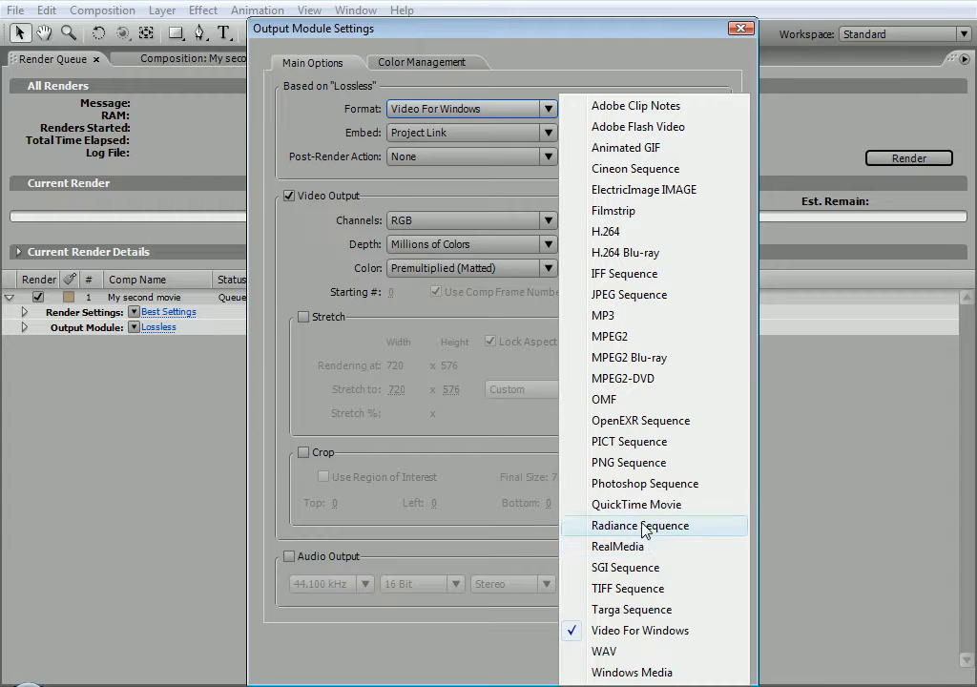
pyautogui.click(333, 248)
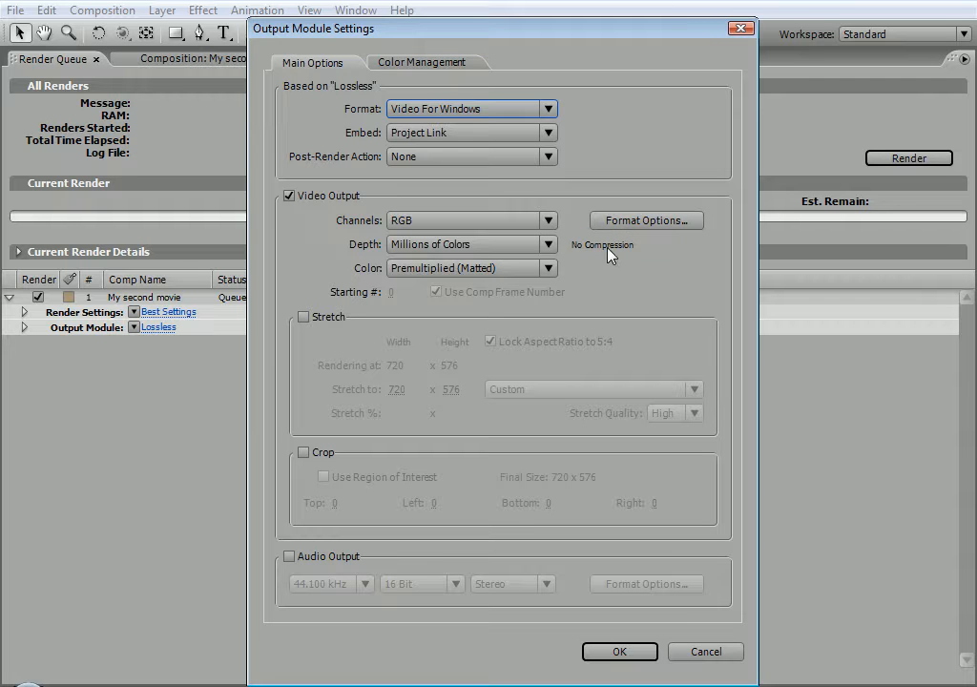
pyautogui.moveTo(532, 42); pyautogui.dragTo(530, 27)
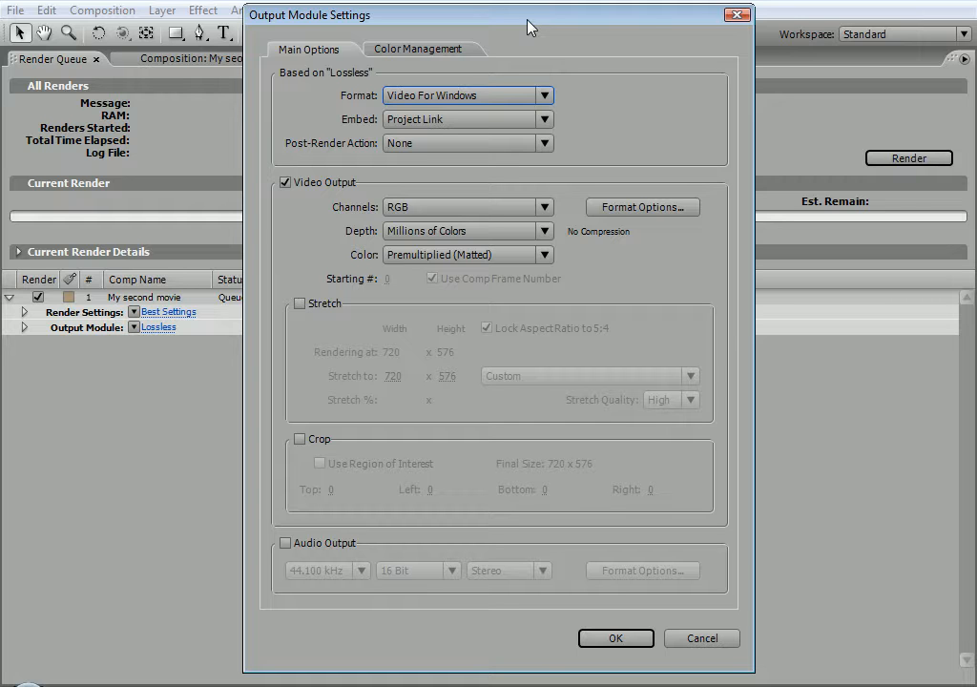
# Set the video compressor to Cinepak Codec by Radius, accept the output module settings, and render the queued movie
pyautogui.click(629, 212)
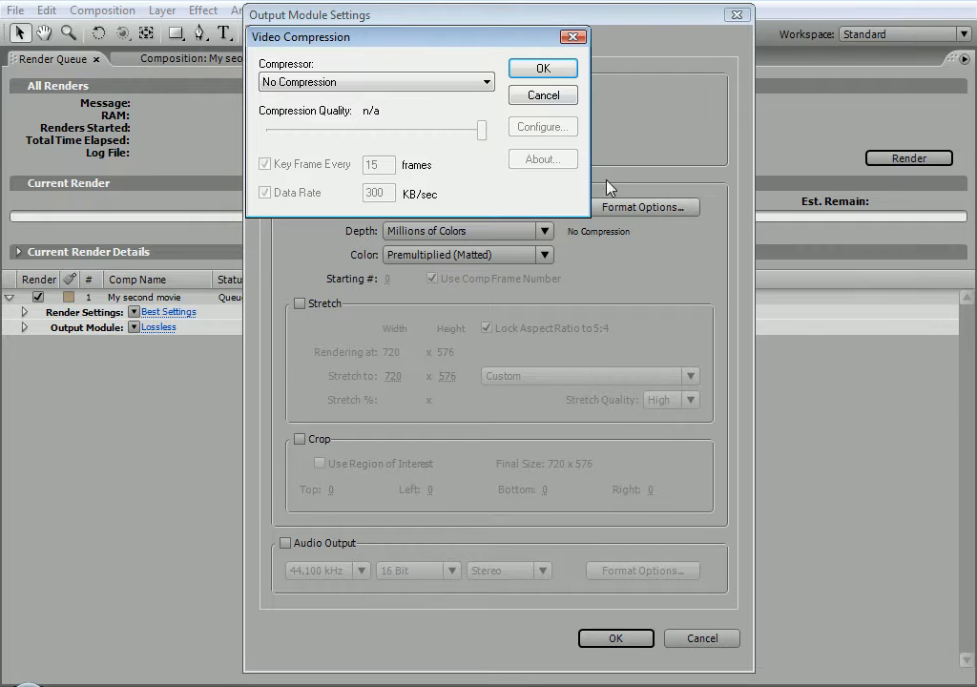
pyautogui.click(382, 86)
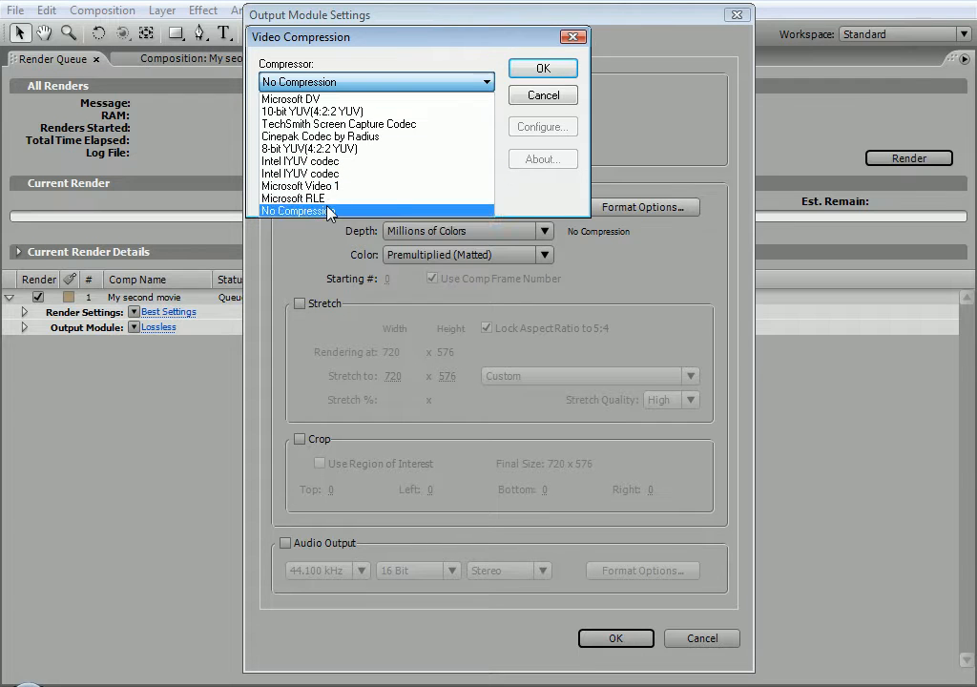
pyautogui.click(328, 143)
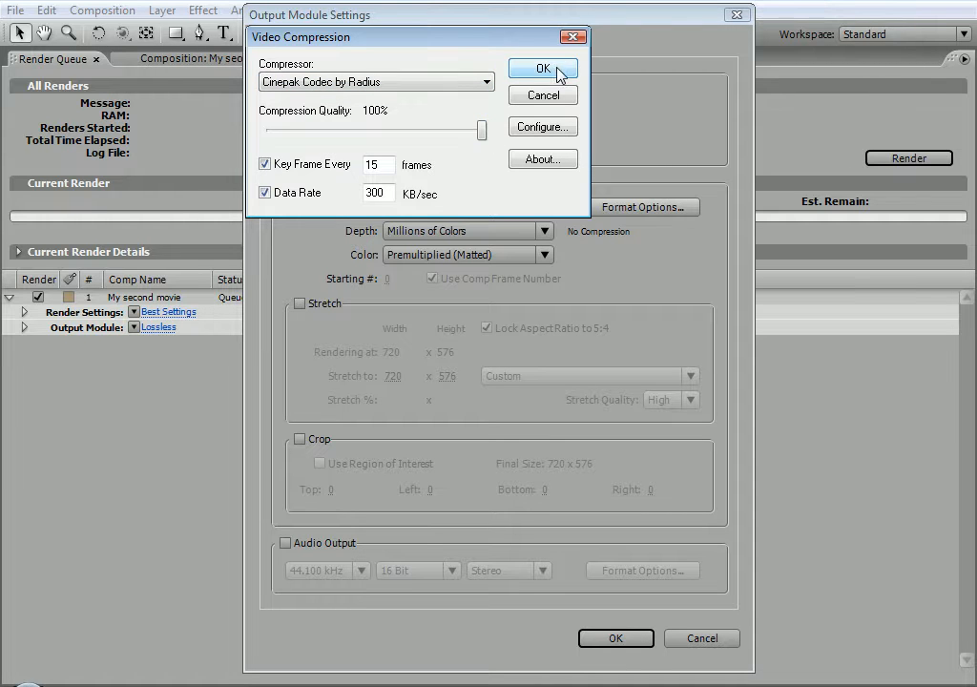
pyautogui.click(342, 84)
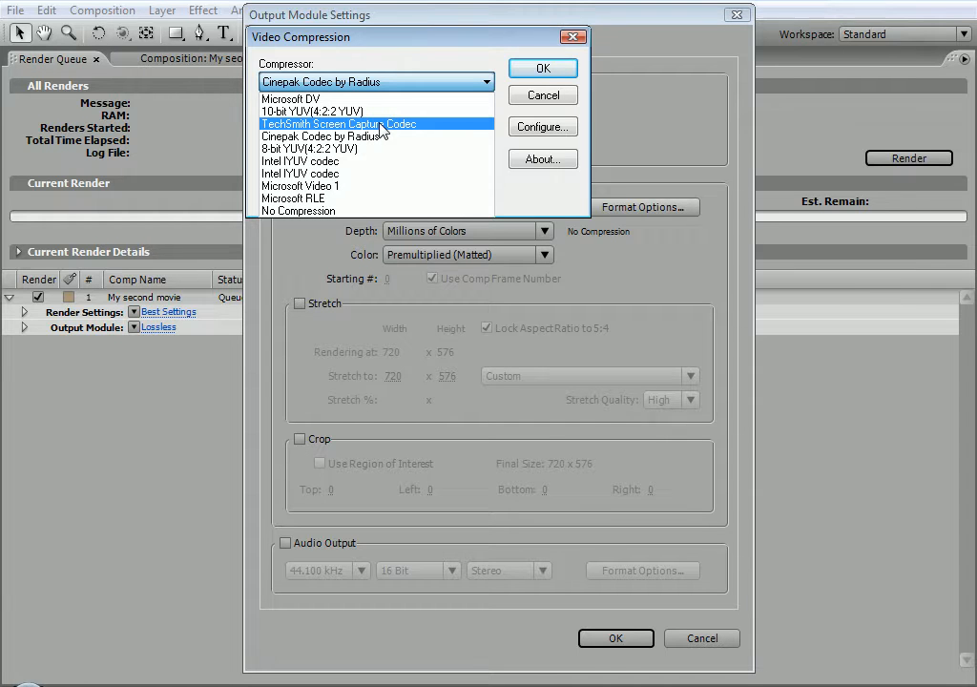
pyautogui.click(334, 143)
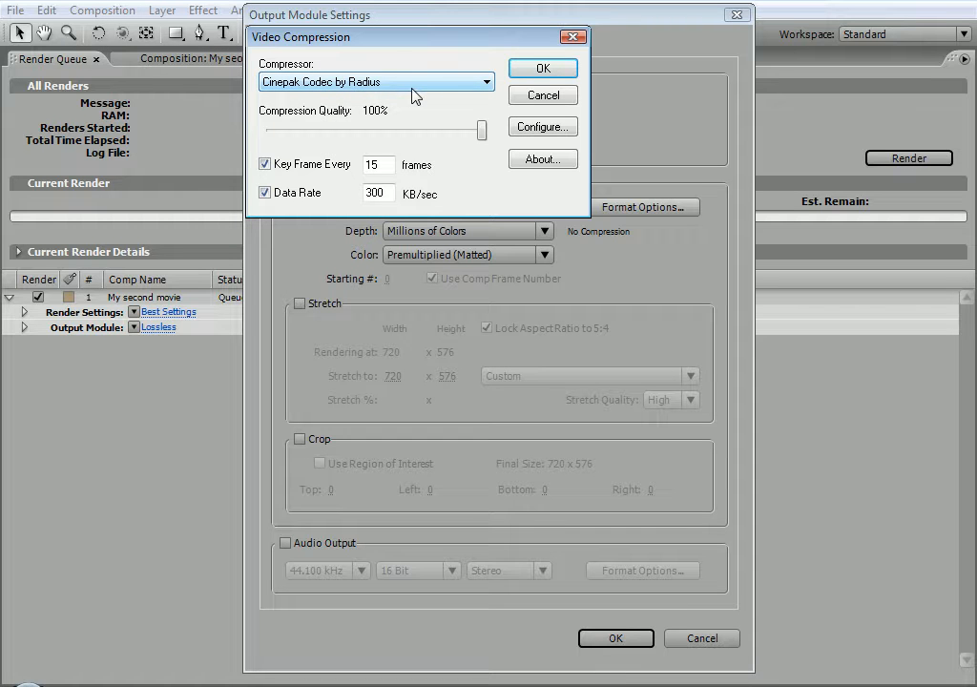
pyautogui.click(542, 69)
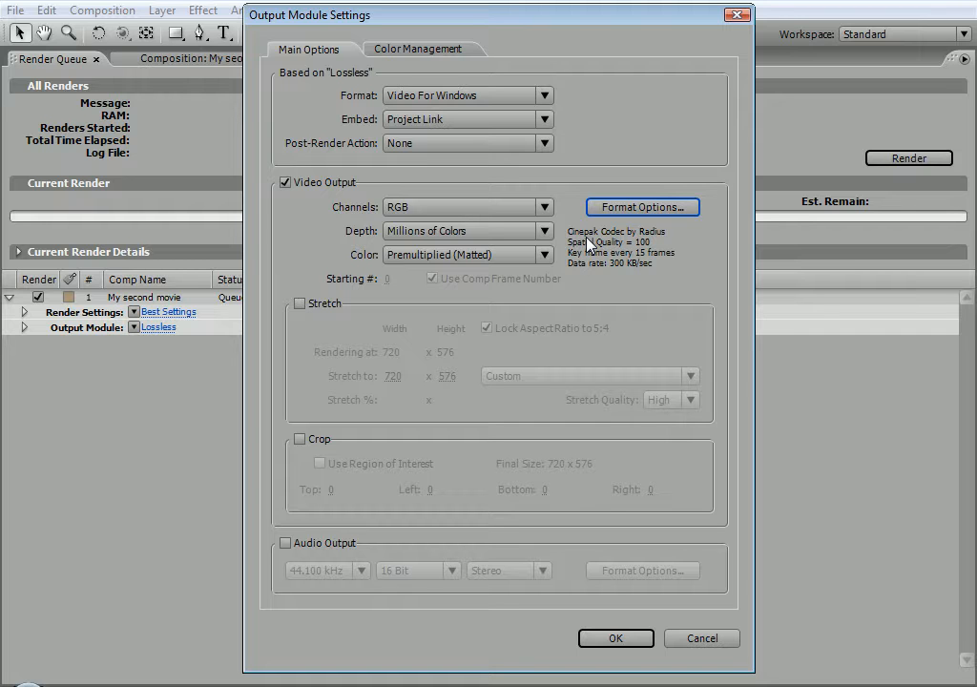
pyautogui.click(604, 638)
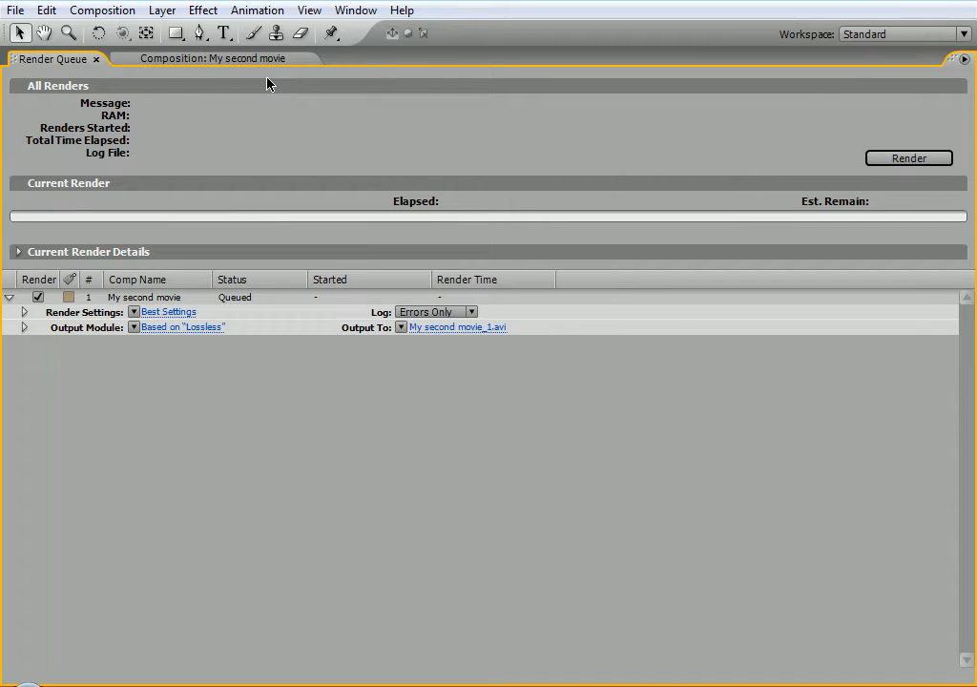
pyautogui.click(907, 159)
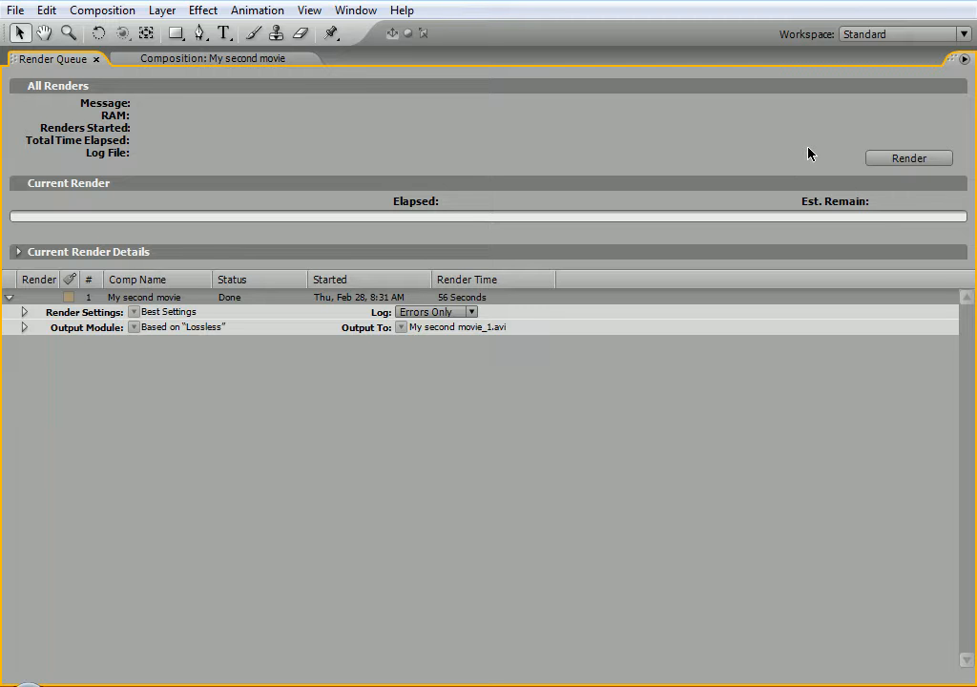
# Move My second movie_1 to an empty area of the desktop, play it in Windows Media Player, and close the player
pyautogui.press('super+d')
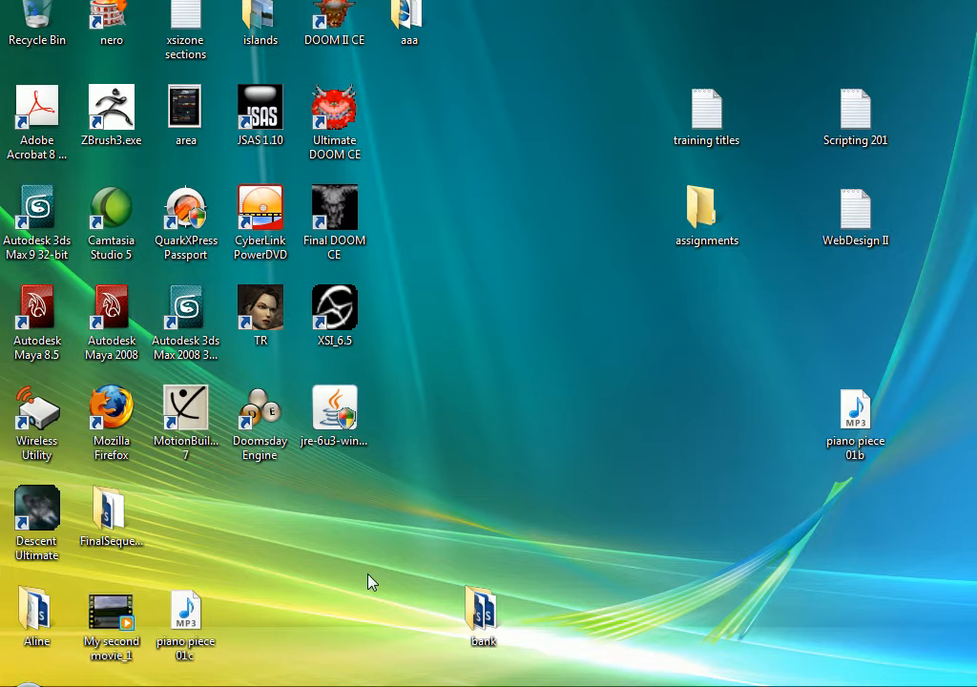
pyautogui.moveTo(110, 616); pyautogui.dragTo(563, 334)
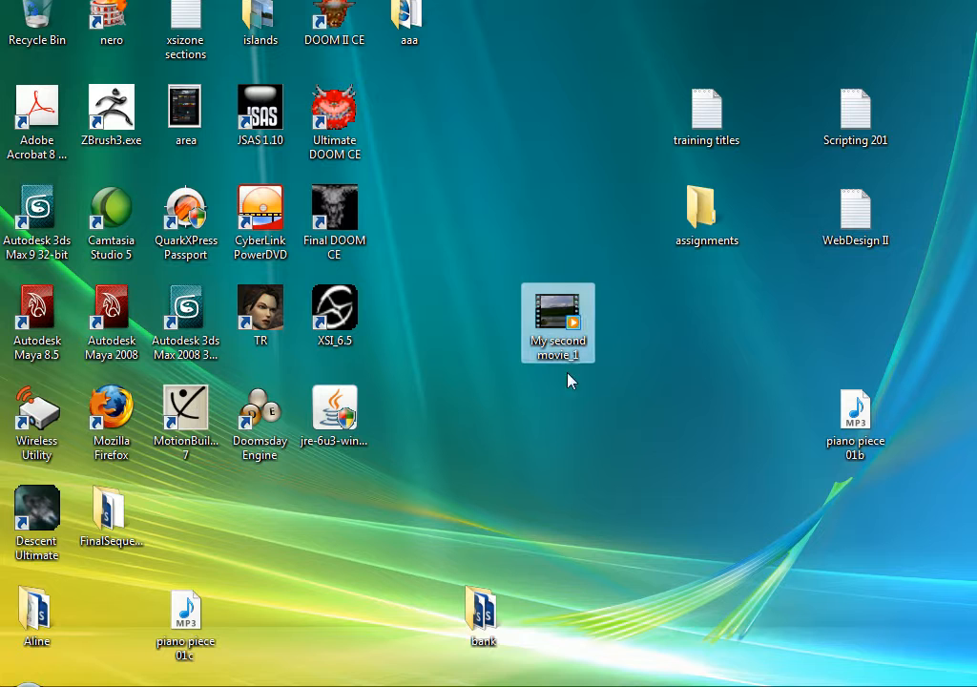
pyautogui.doubleClick(552, 317)
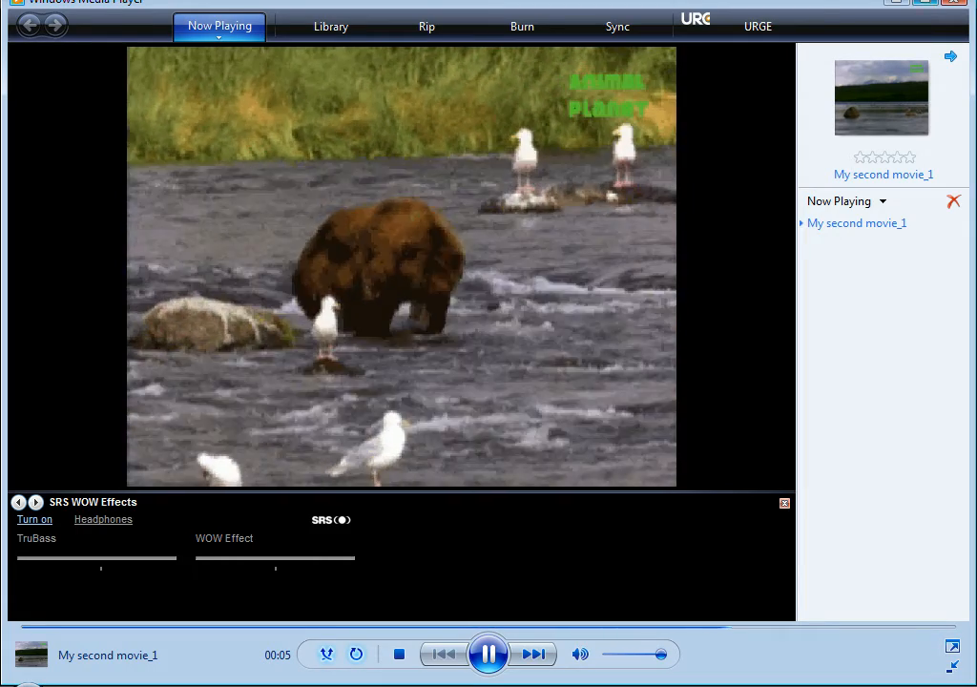
pyautogui.doubleClick(704, 4)
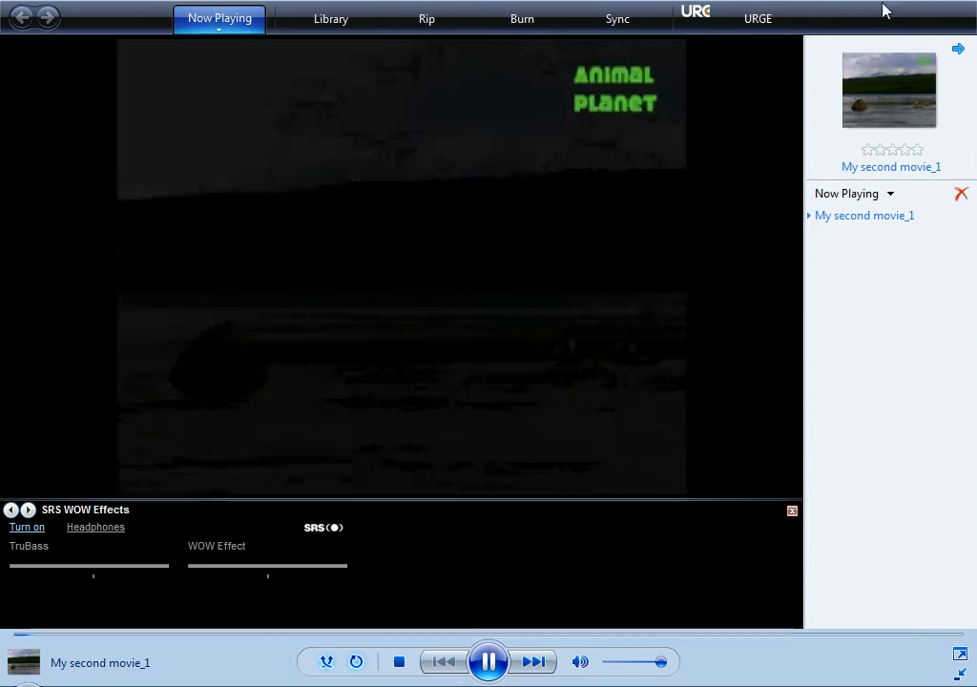
pyautogui.doubleClick(775, 2)
pyautogui.moveTo(776, 2); pyautogui.dragTo(704, 54)
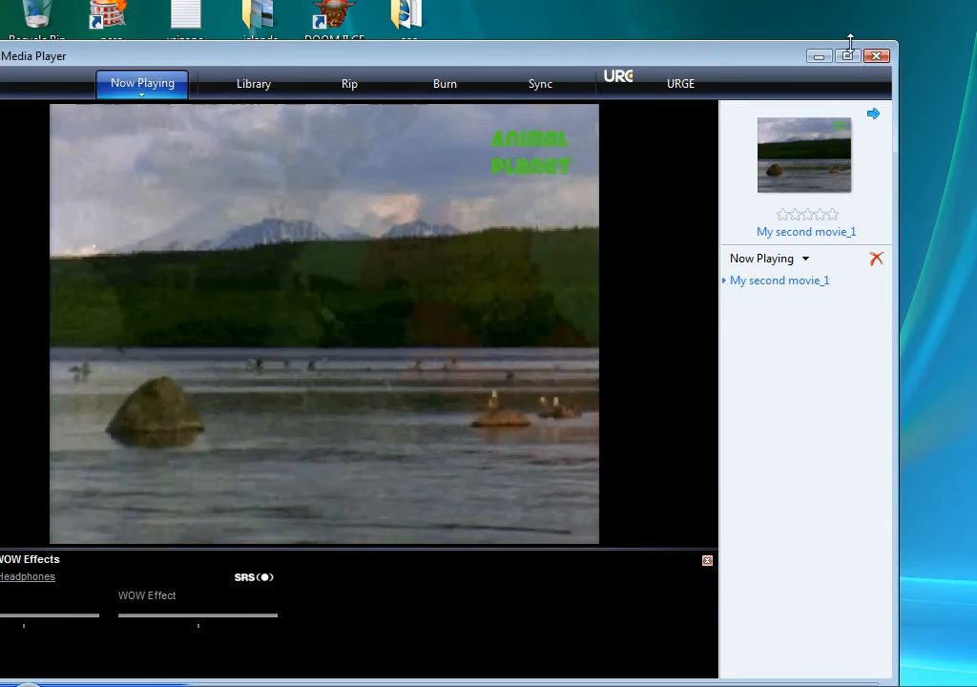
pyautogui.click(876, 55)
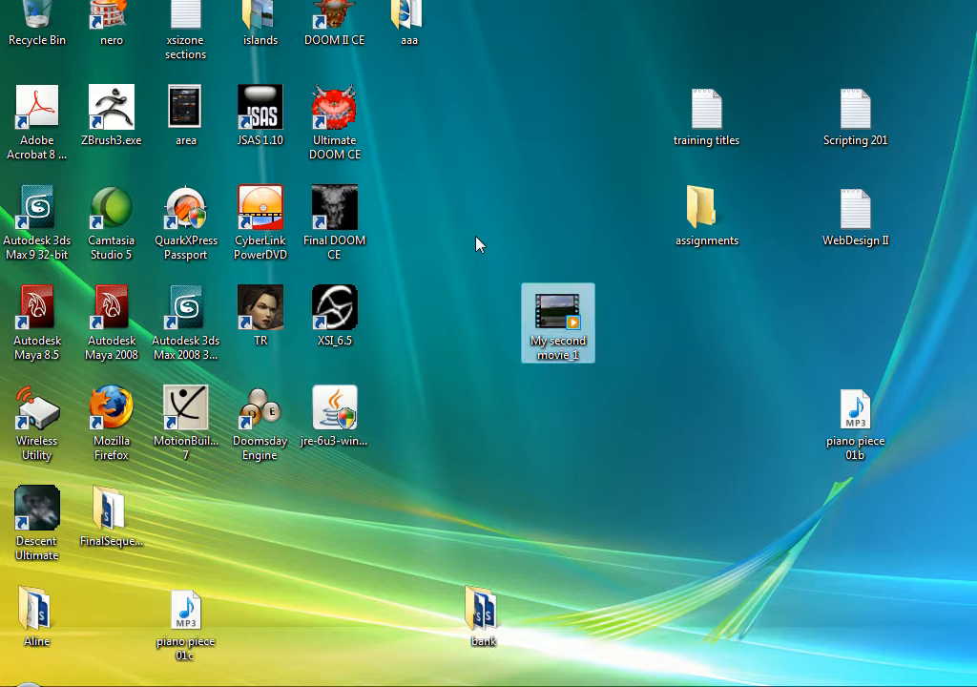
# Permanently delete the My second movie_1 file from the desktop
pyautogui.moveTo(471, 233); pyautogui.dragTo(622, 381)
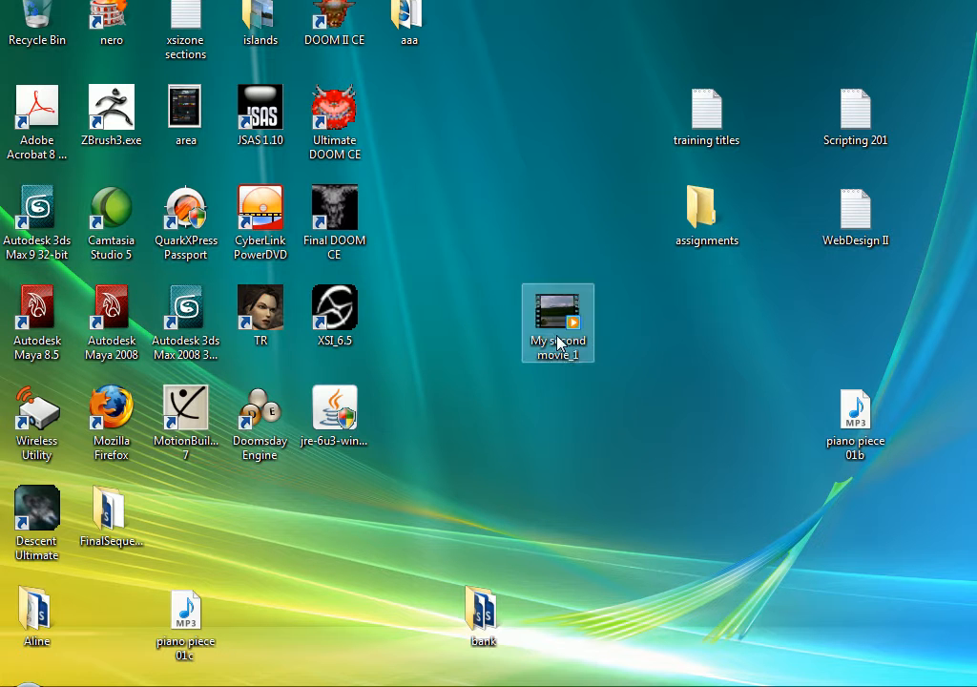
pyautogui.hotkey('shift', 'Delete')
pyautogui.click(563, 411)
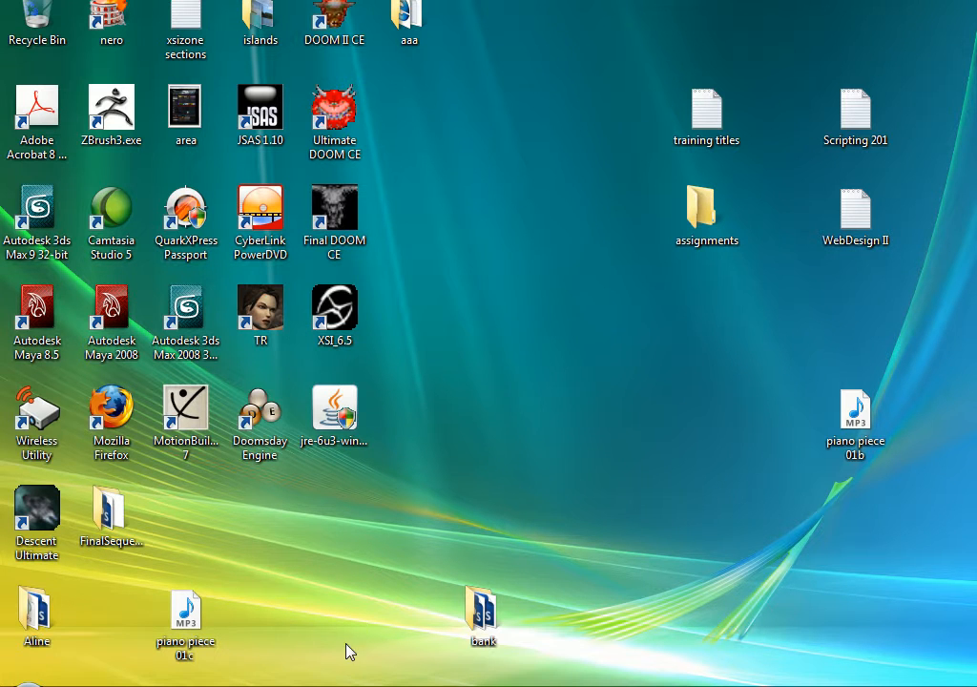
# Switch back to After Effects and delete the finished My second movie item from the render queue
pyautogui.hotkey('alt', 'Tab')
pyautogui.press('Tab')
pyautogui.press('Tab')
pyautogui.press('Tab')
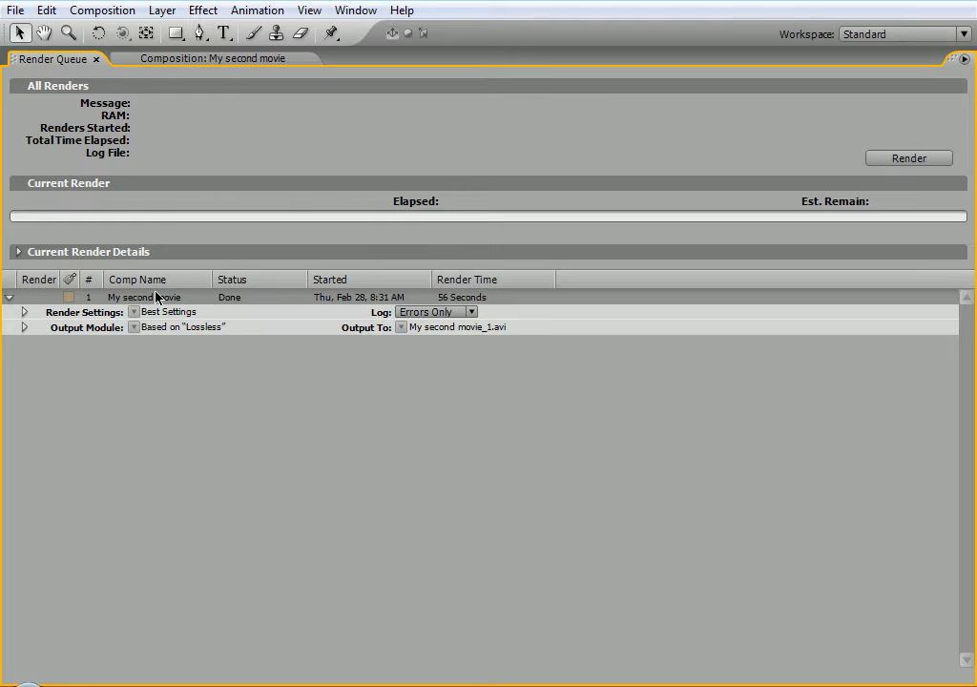
pyautogui.press('Delete')
# Queue the My second movie composition as a movie saved to the Desktop as My second movie in Video For Windows (*.avi) format
pyautogui.click(216, 59)
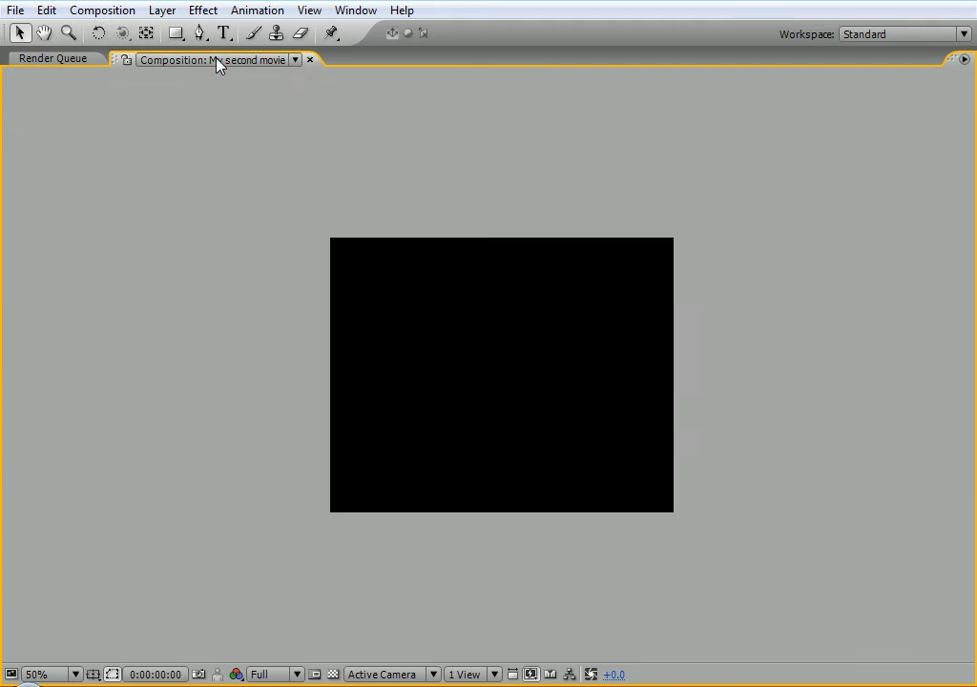
pyautogui.click(105, 10)
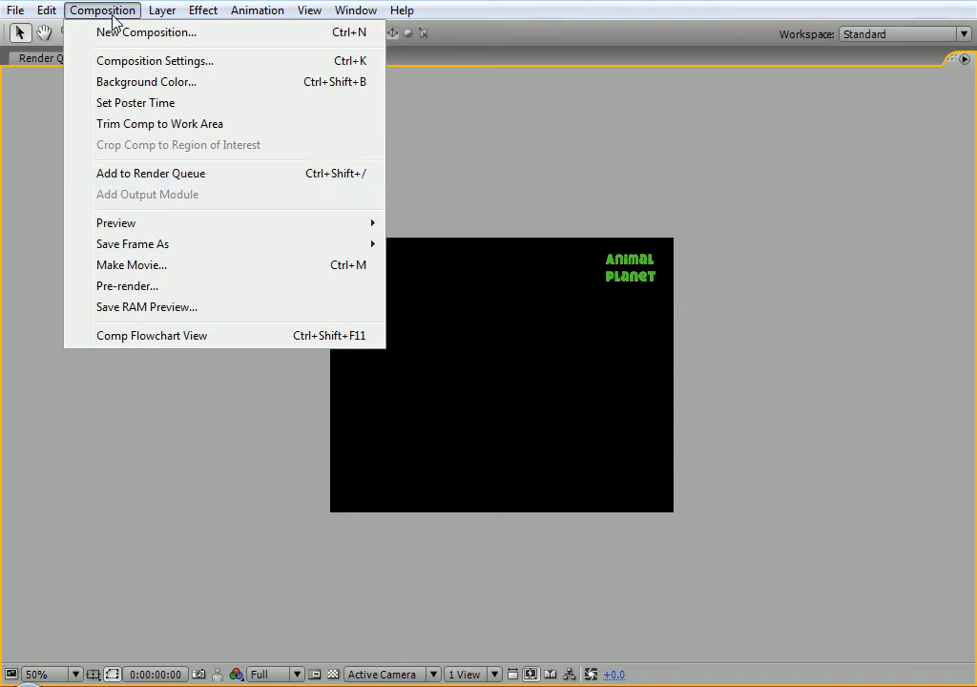
pyautogui.click(171, 266)
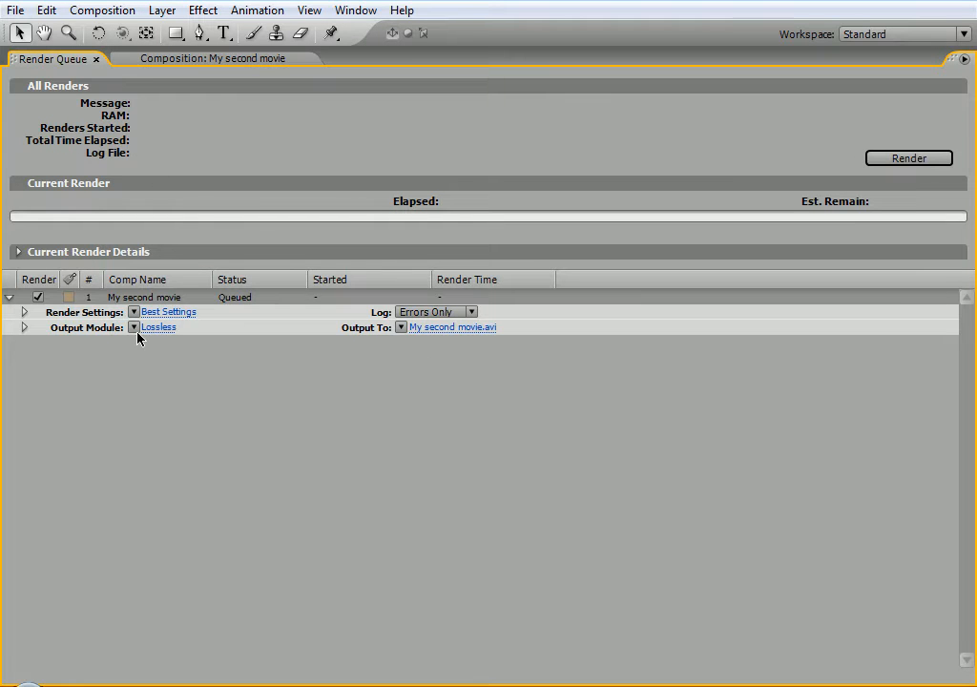
pyautogui.click(421, 328)
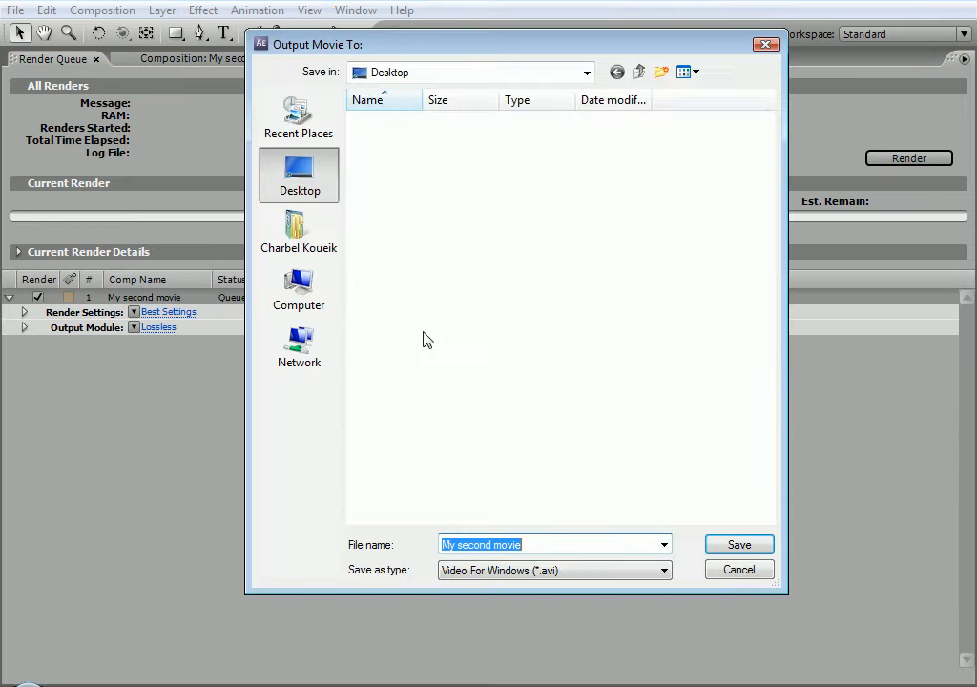
pyautogui.click(714, 550)
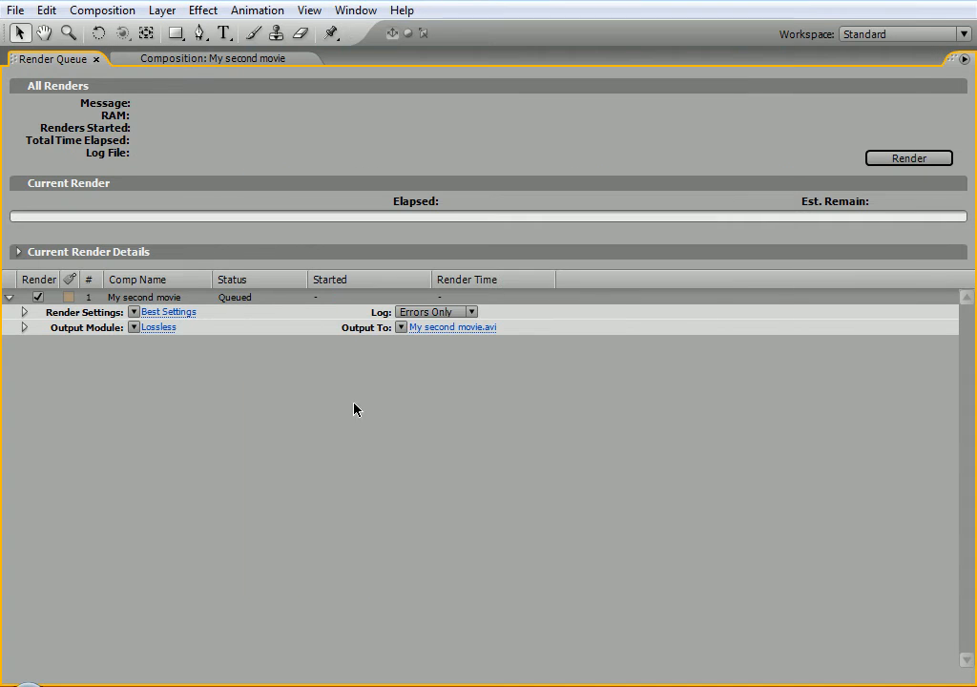
# Customize the output module so its video compressor is Microsoft DV
pyautogui.click(135, 328)
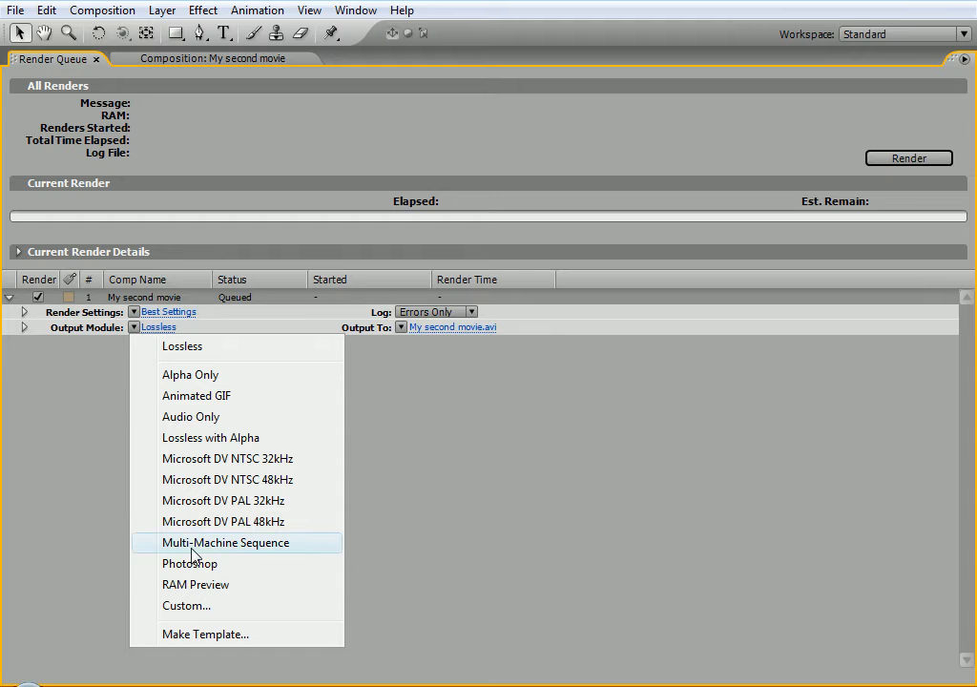
pyautogui.click(187, 607)
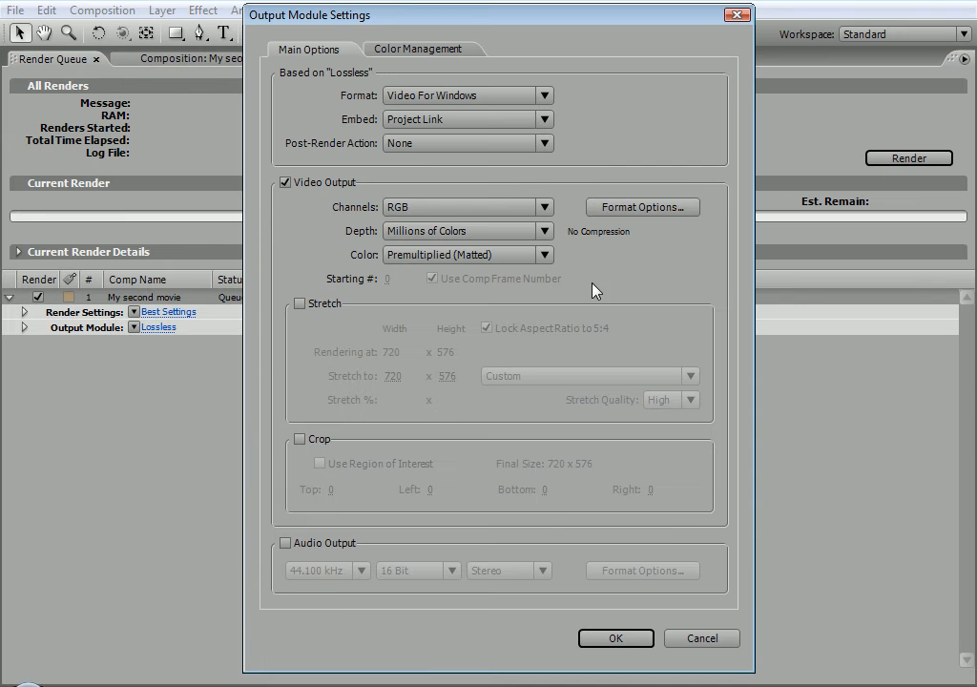
pyautogui.click(634, 210)
pyautogui.click(416, 84)
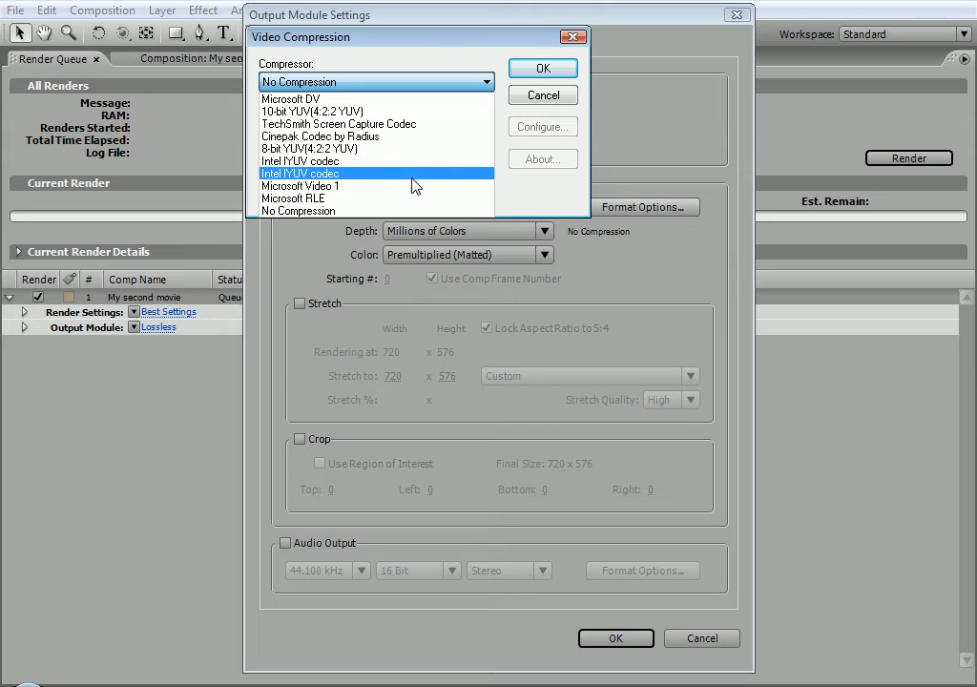
pyautogui.click(392, 99)
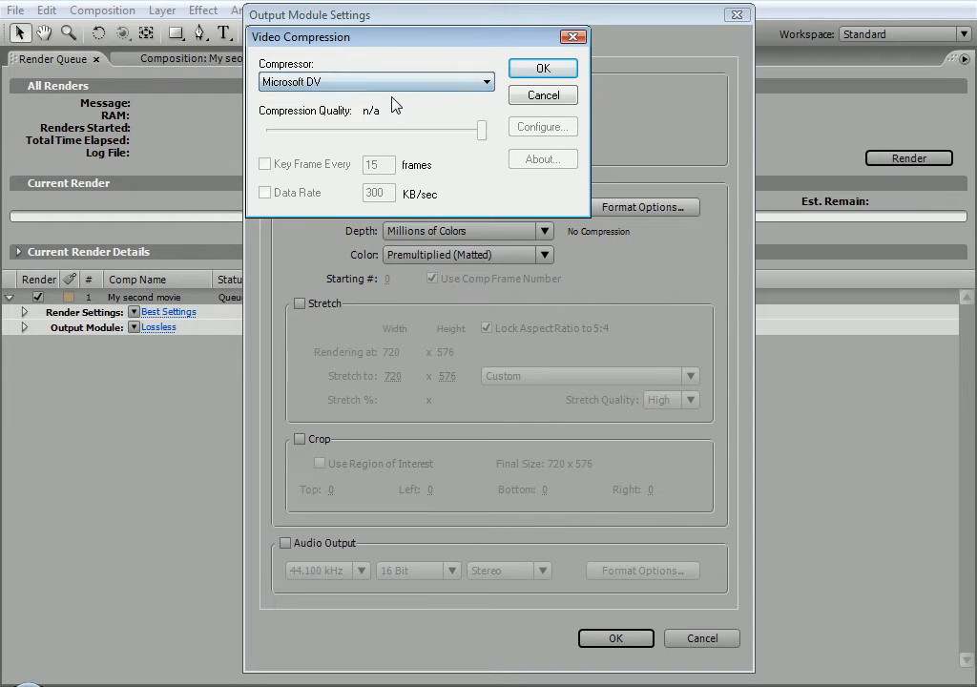
pyautogui.click(542, 70)
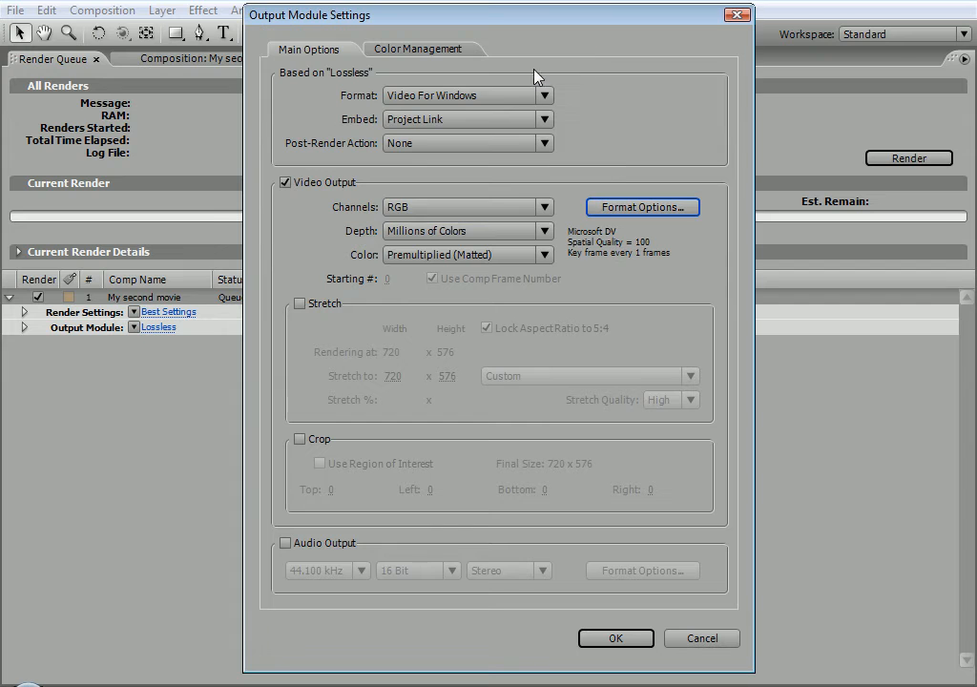
# Enable audio output at 44.100 kHz, 16 Bit, Stereo, accept the output module settings, and render the movie
pyautogui.click(287, 544)
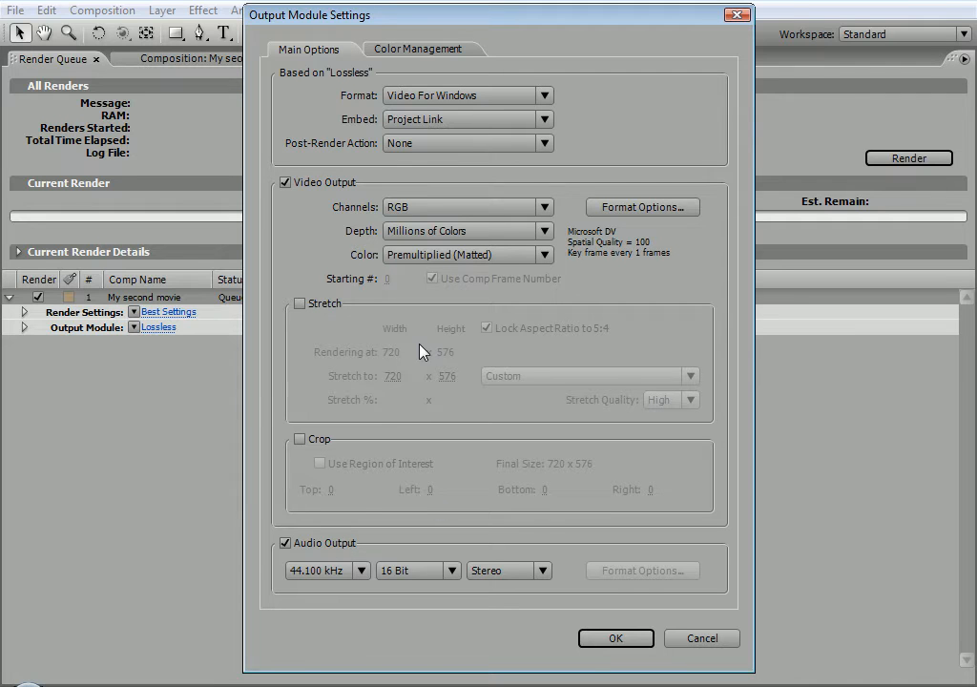
pyautogui.click(320, 548)
pyautogui.click(317, 545)
pyautogui.click(590, 638)
pyautogui.click(894, 161)
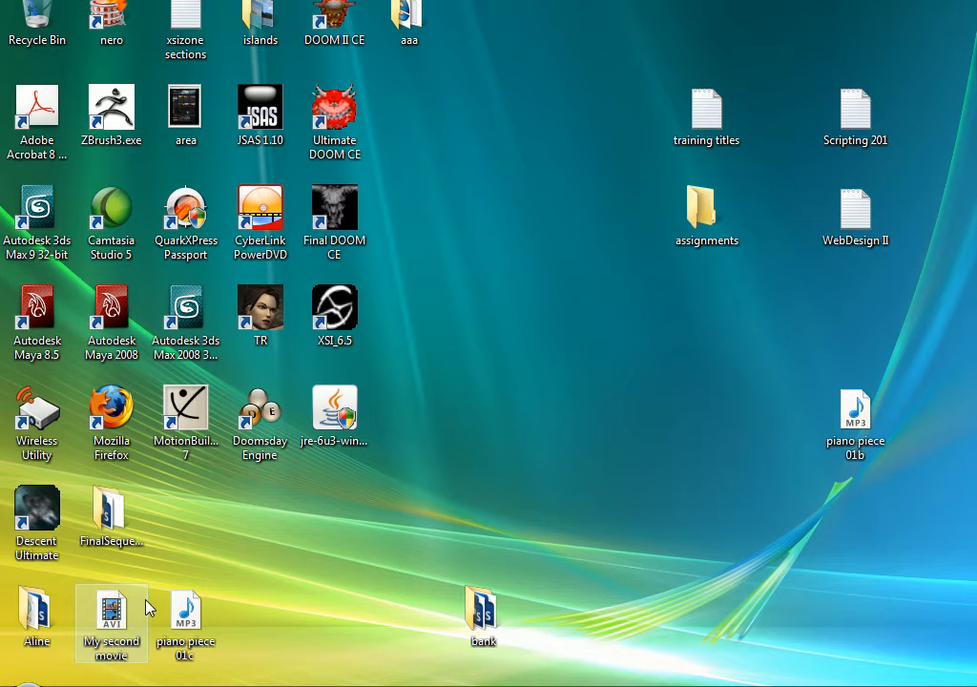
# Move the rendered My second movie file to an empty Desktop area, play it including in full screen, and close the player
pyautogui.moveTo(123, 607); pyautogui.dragTo(544, 315)
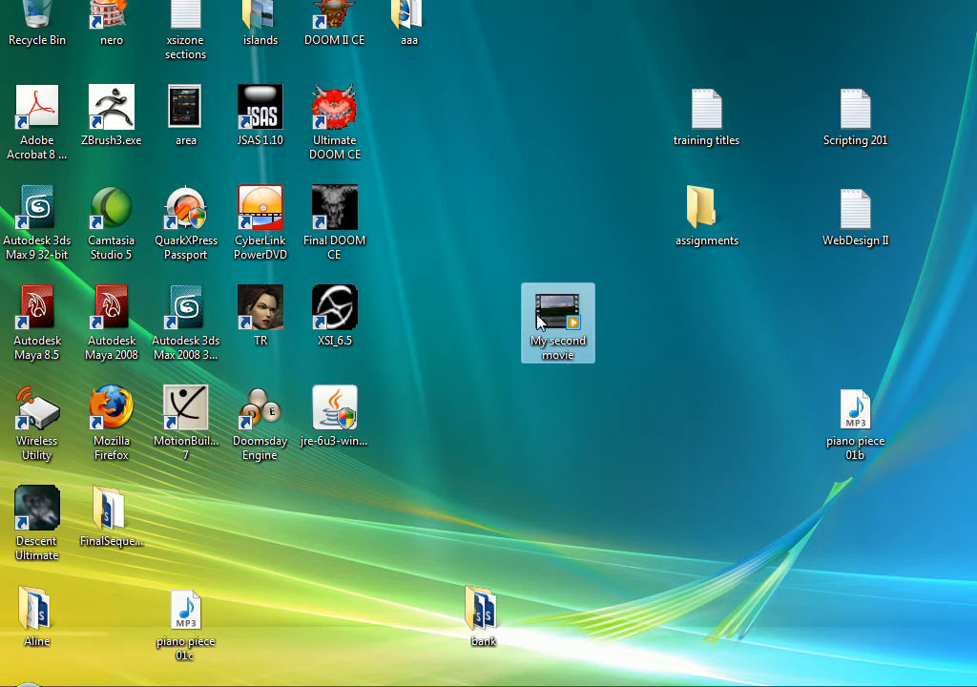
pyautogui.doubleClick(546, 312)
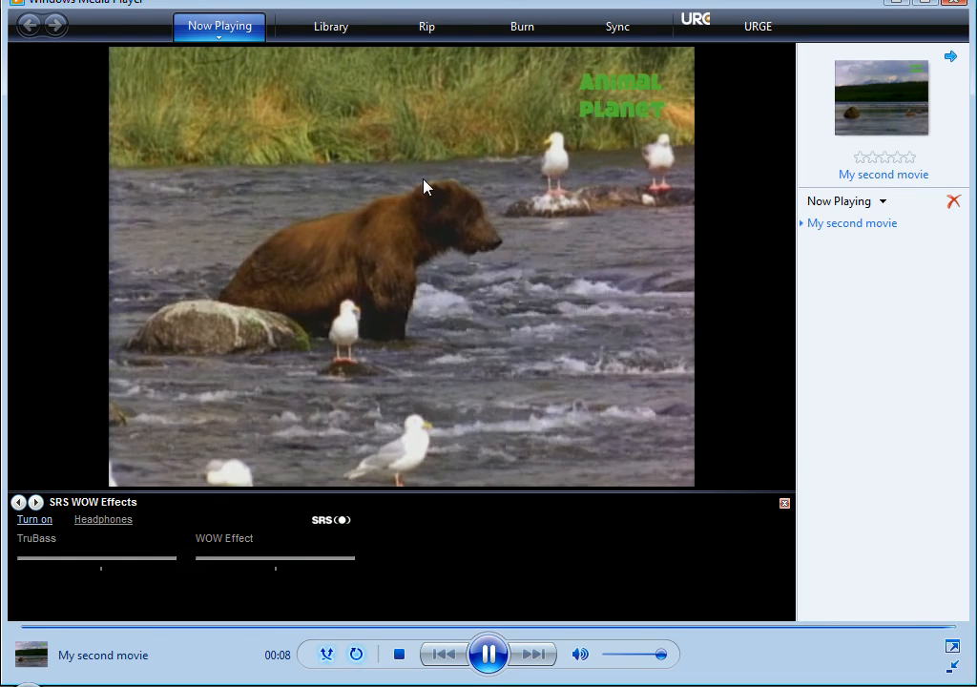
pyautogui.doubleClick(426, 188)
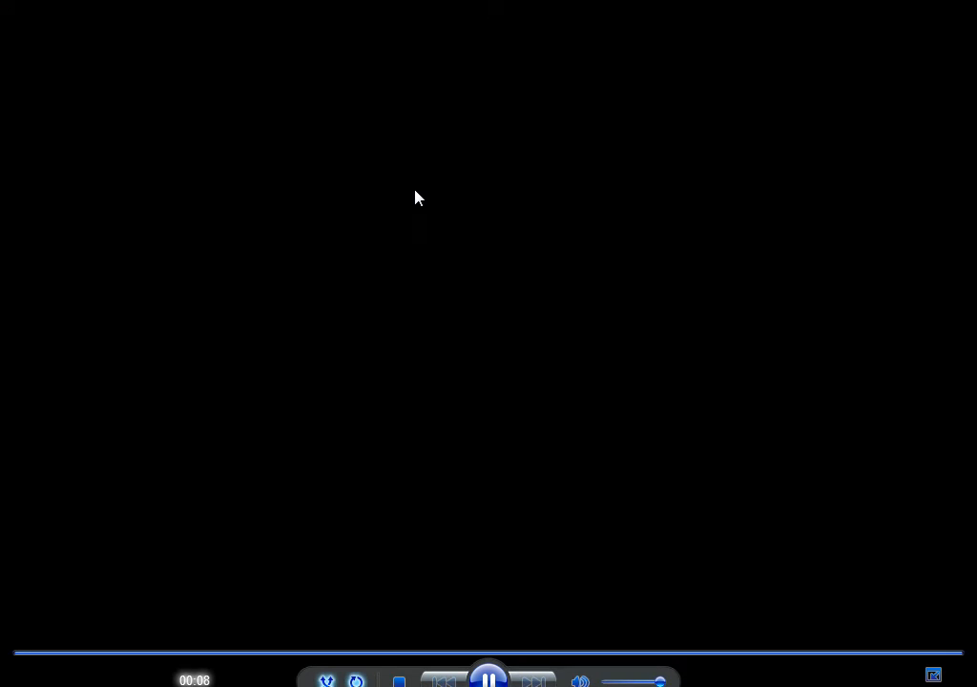
pyautogui.doubleClick(416, 198)
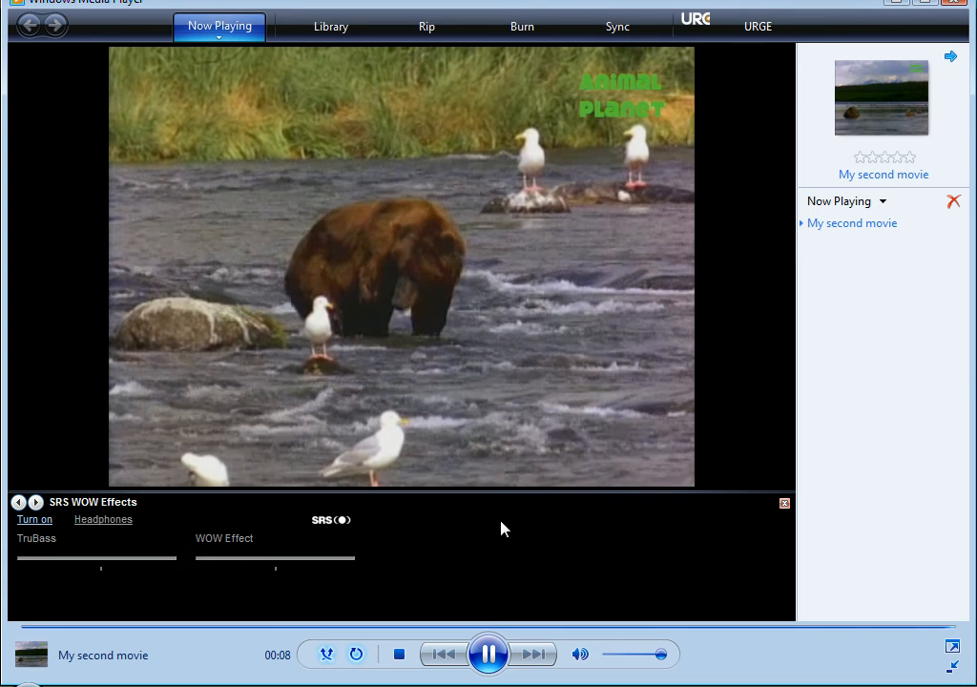
pyautogui.click(489, 653)
pyautogui.click(399, 655)
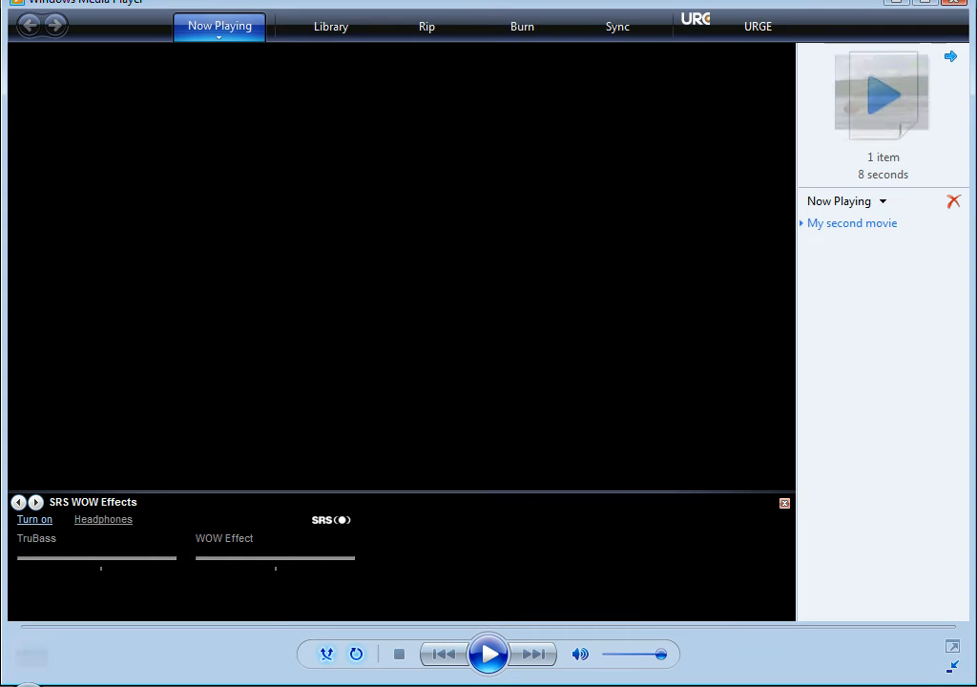
pyautogui.click(955, 4)
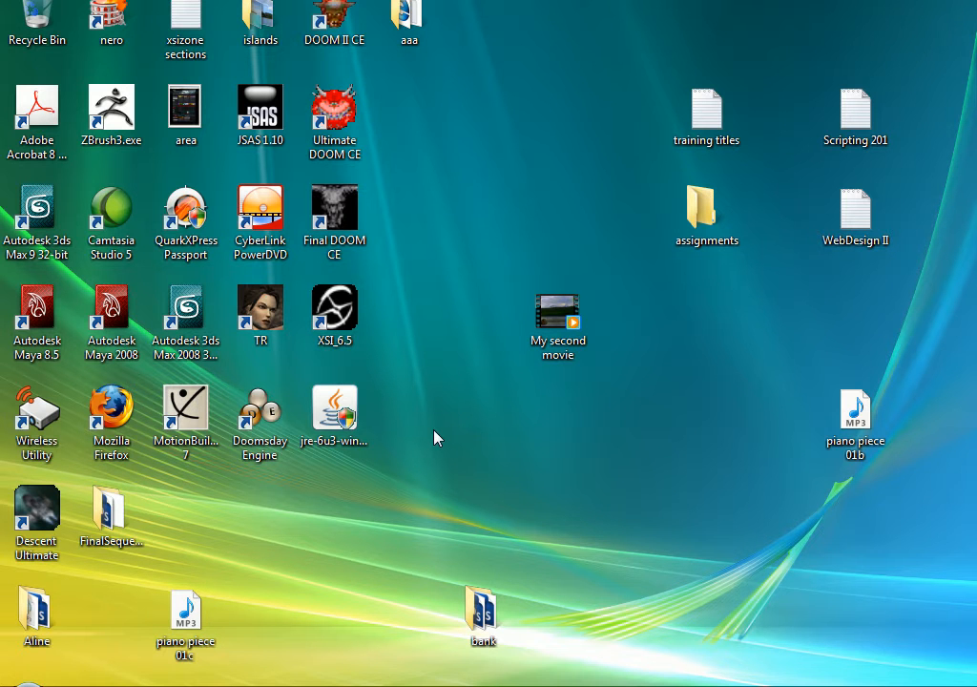
# Switch back to After Effects and delete the finished My second movie item from the render queue
pyautogui.hotkey('alt', 'Tab')
pyautogui.hotkey('alt', 'Tab')
pyautogui.hotkey('alt', 'Tab')
pyautogui.hotkey('alt', 'Tab')
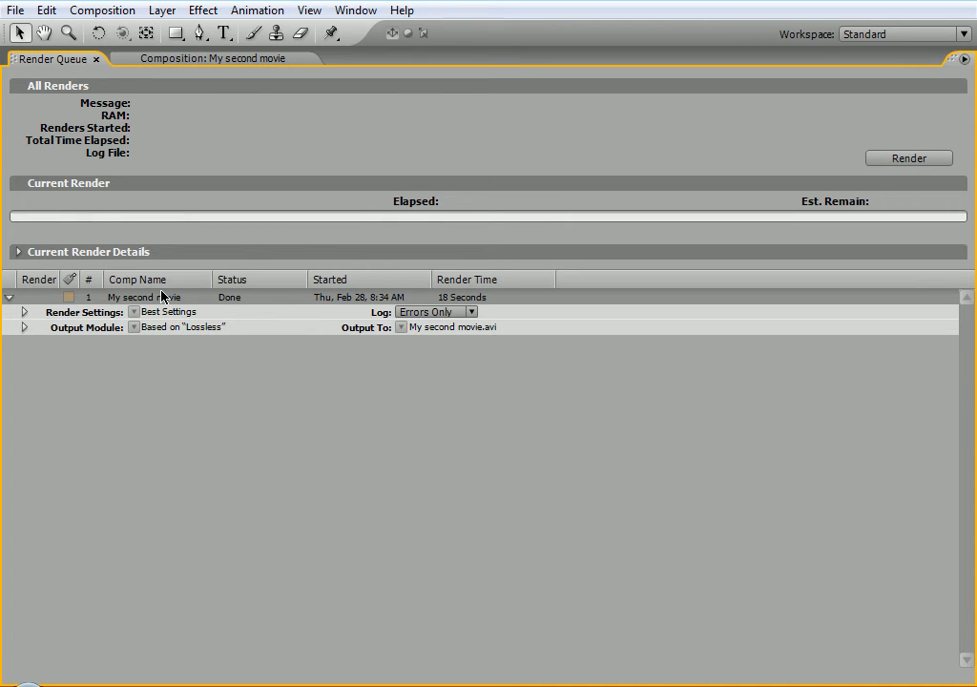
pyautogui.press('Delete')
# Queue the My second movie composition as a movie again and check its output destination without changing it
pyautogui.click(198, 59)
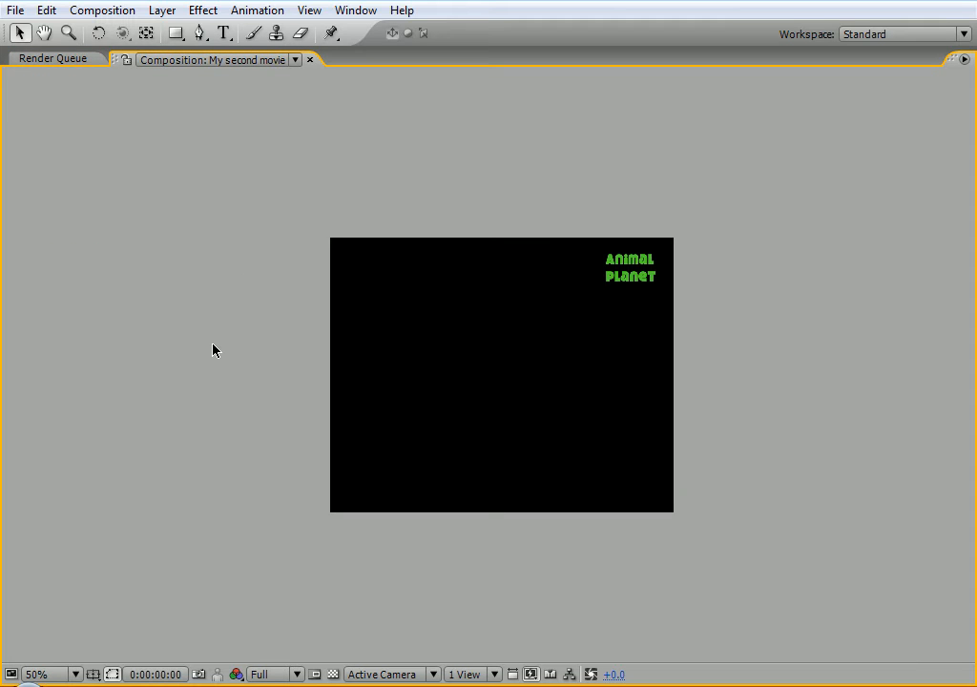
pyautogui.click(96, 12)
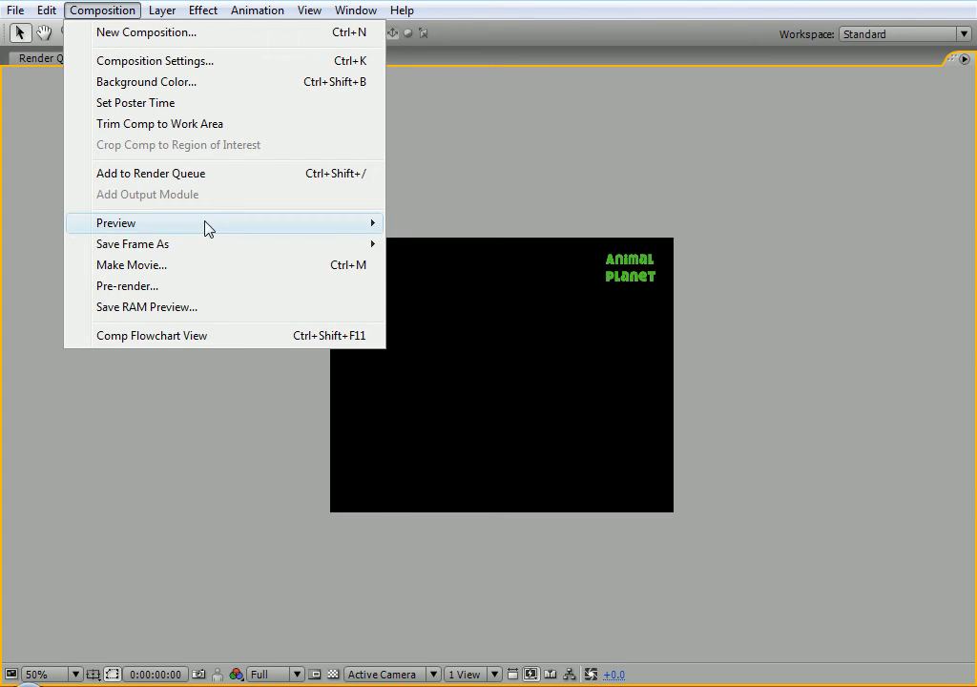
pyautogui.click(187, 266)
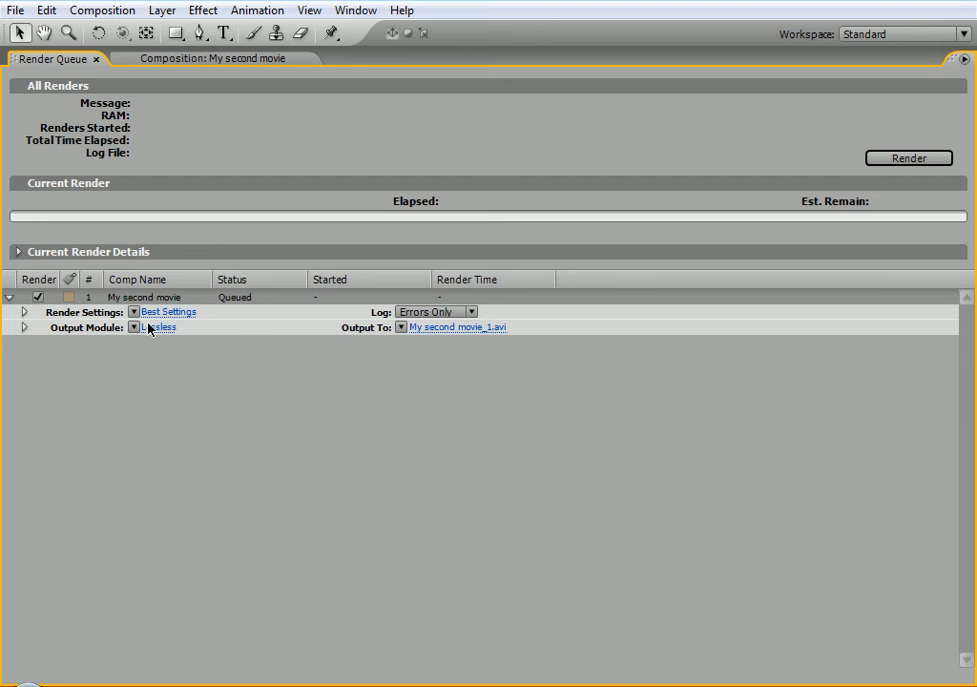
pyautogui.click(453, 329)
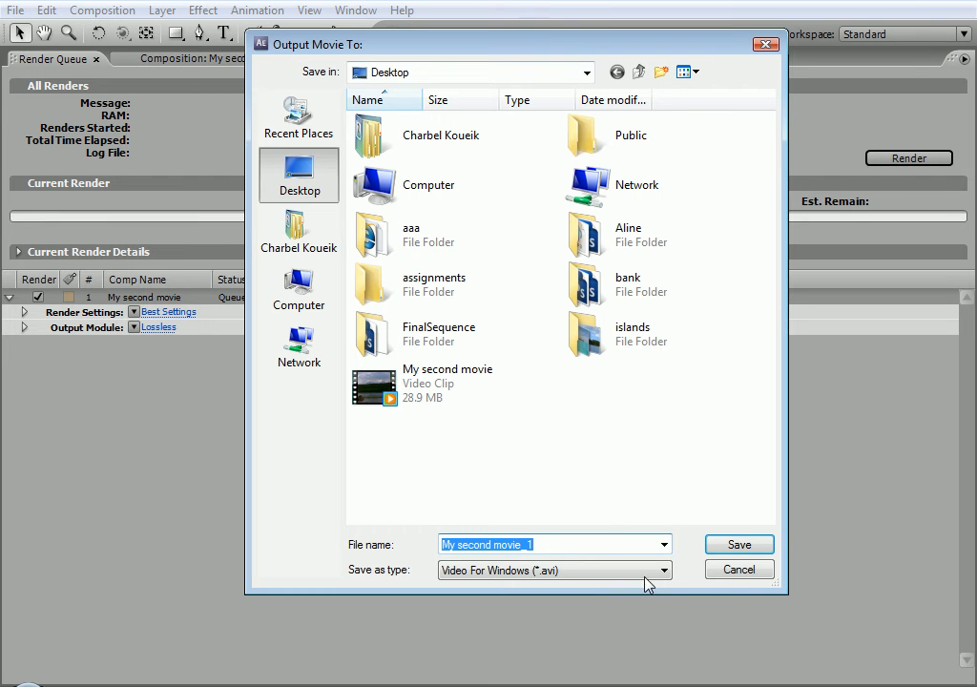
pyautogui.click(766, 576)
# Customize the output module to the QuickTime Movie format with Sorenson Video 3 compression at Best quality
pyautogui.click(133, 328)
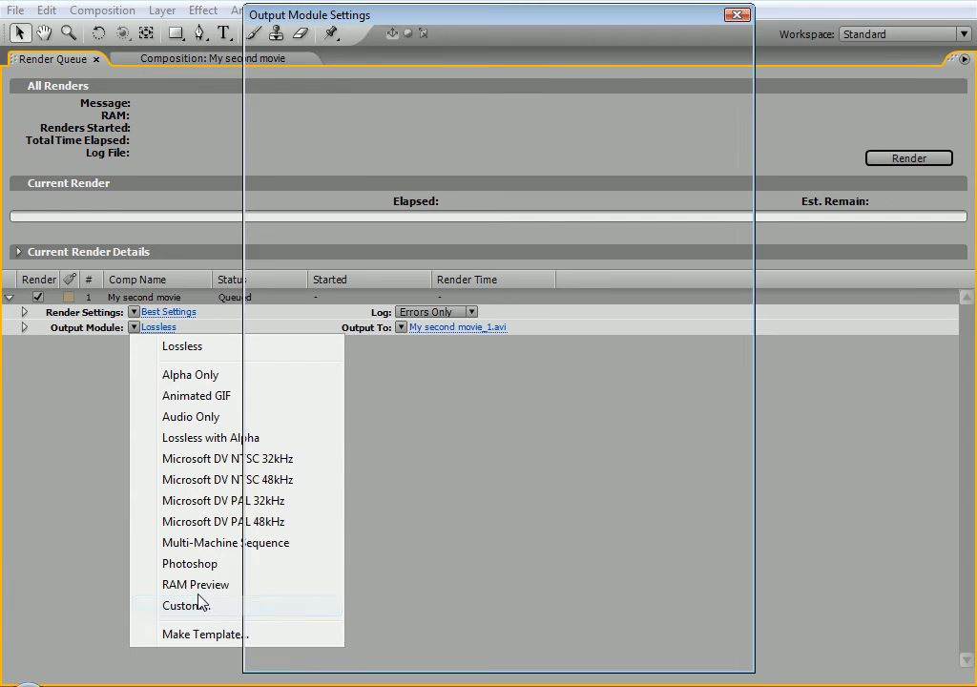
pyautogui.click(186, 606)
pyautogui.click(427, 100)
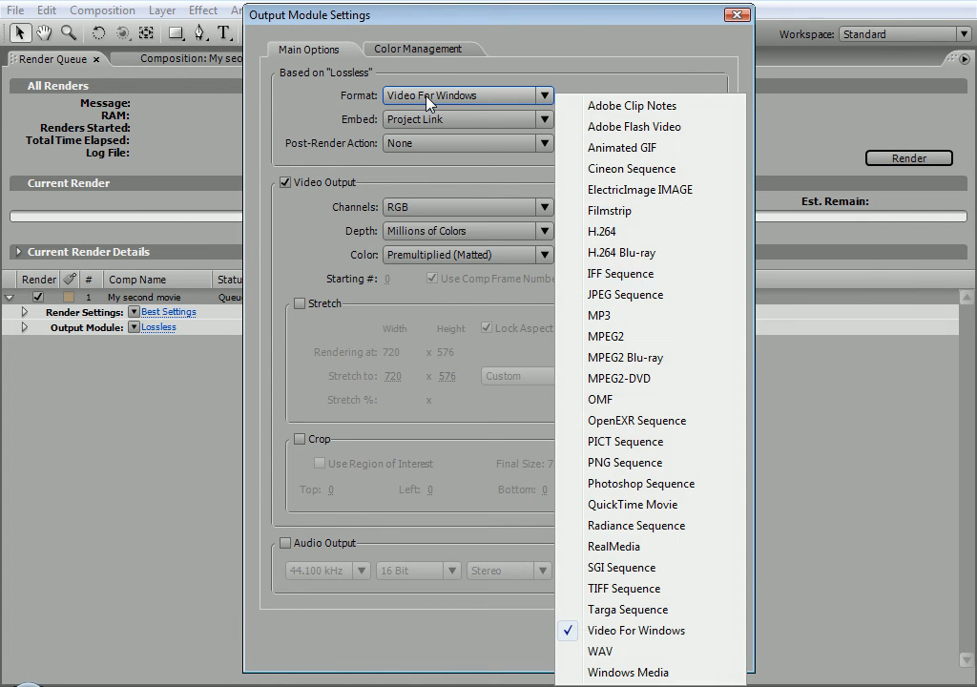
pyautogui.click(646, 505)
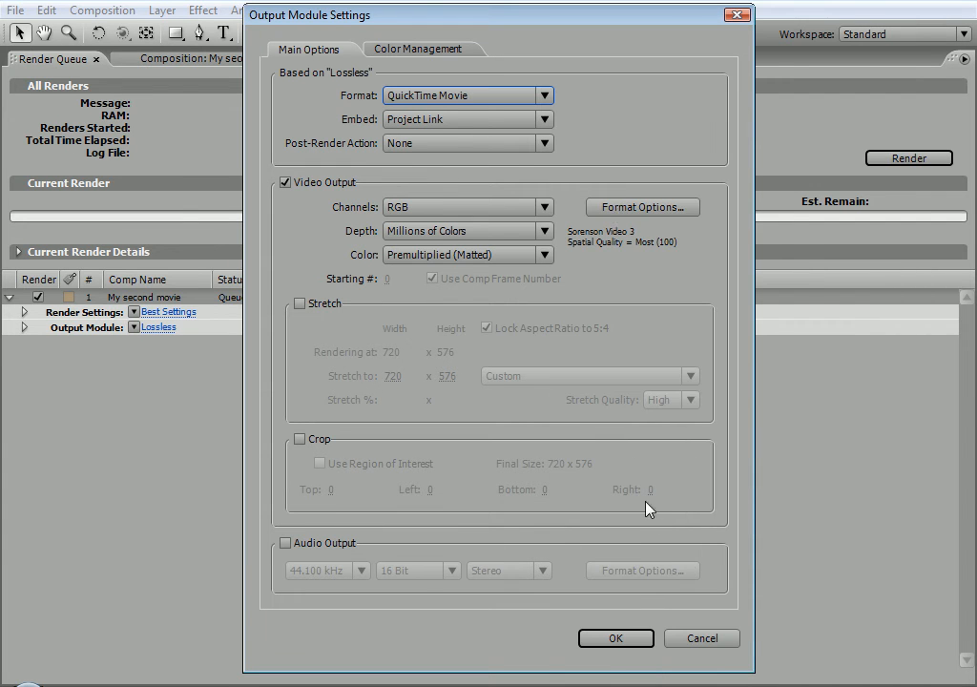
pyautogui.click(628, 211)
pyautogui.click(413, 88)
pyautogui.click(412, 86)
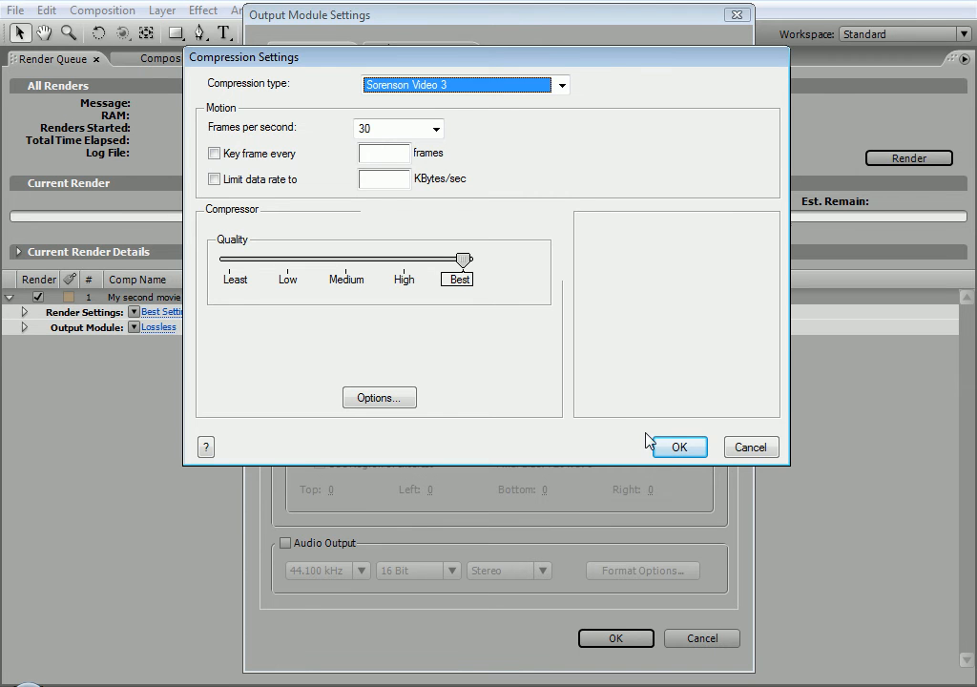
pyautogui.click(669, 450)
# Enable audio output at 44.100 kHz, 16 Bit, Stereo, accept the output module settings, and render the QuickTime movie
pyautogui.click(286, 543)
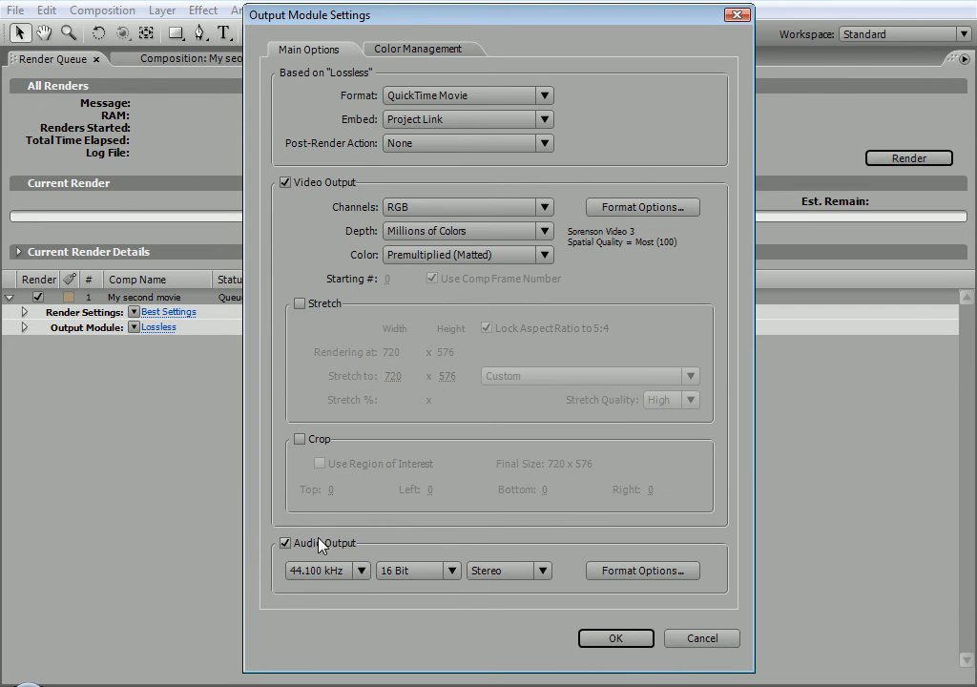
pyautogui.click(616, 638)
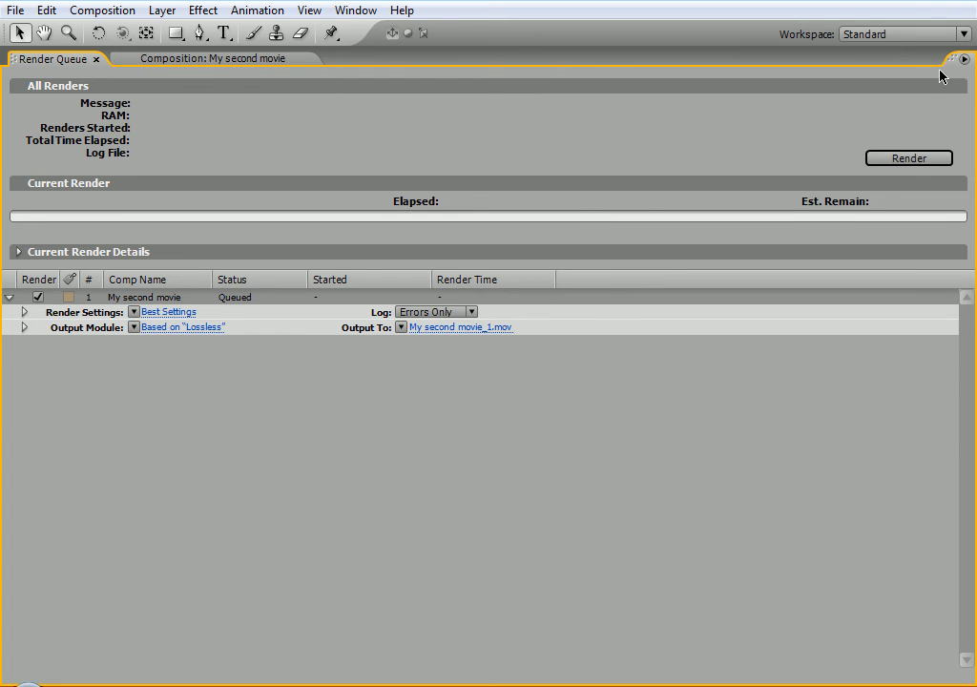
pyautogui.click(902, 159)
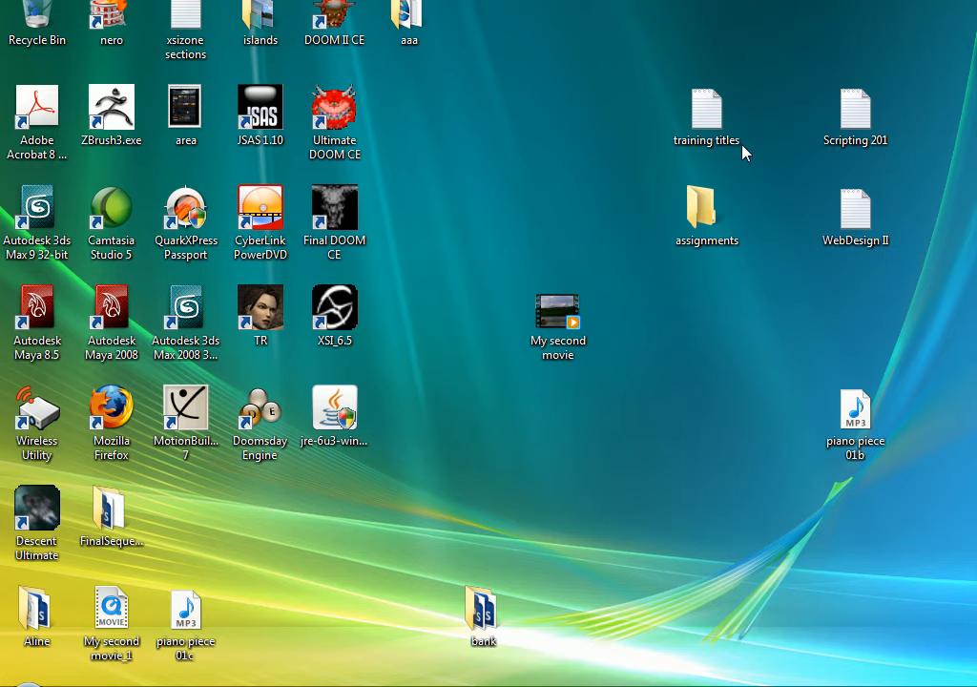
# Move the rendered My second movie_1 file to an empty Desktop area, then open and play it in QuickTime Player
pyautogui.moveTo(110, 609); pyautogui.dragTo(485, 110)
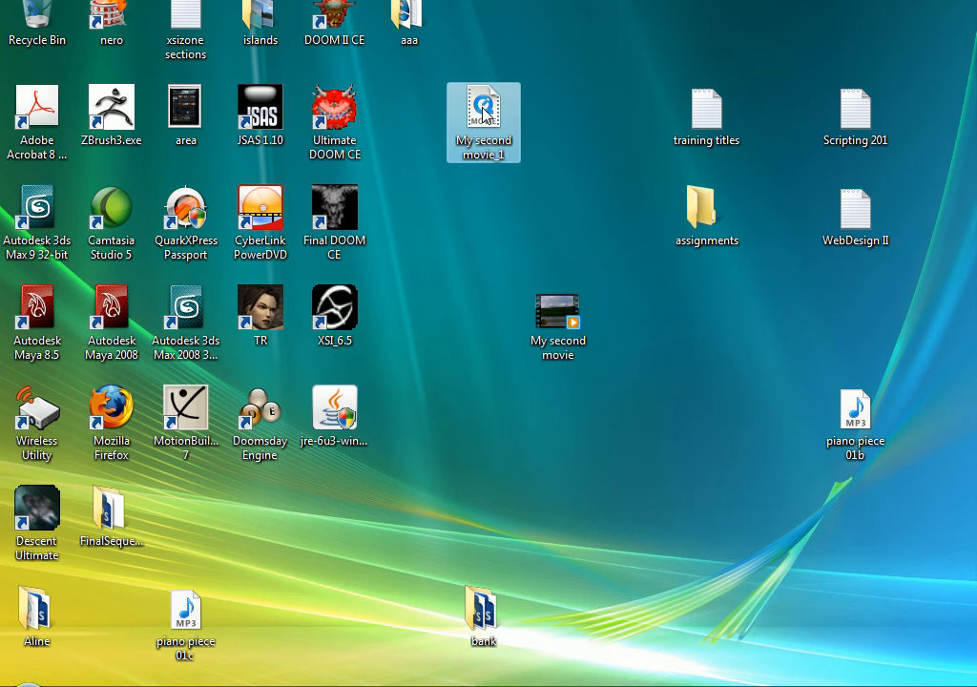
pyautogui.doubleClick(485, 112)
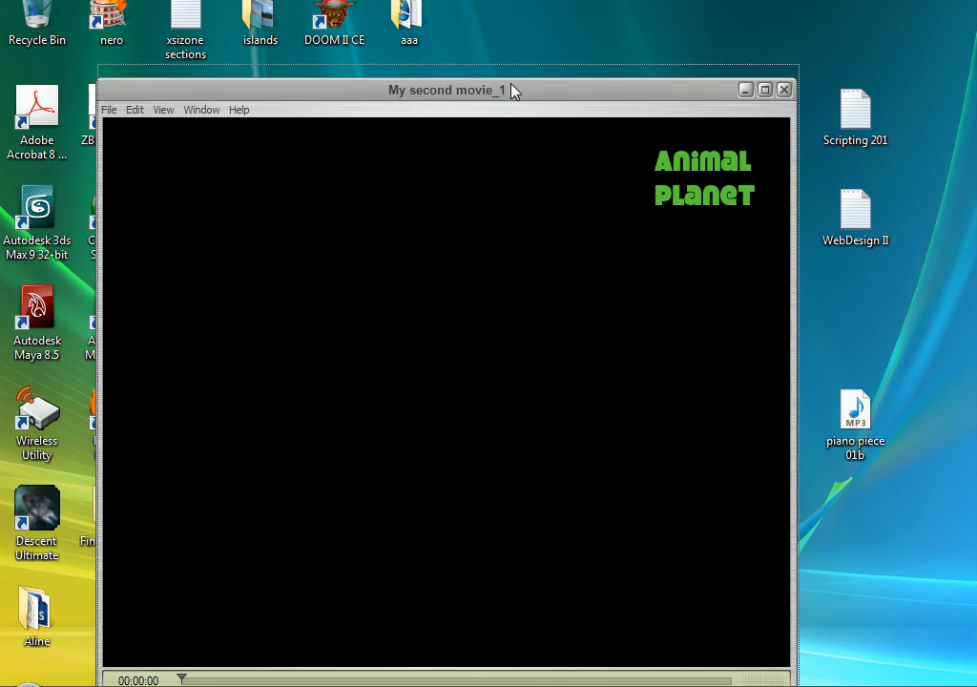
pyautogui.click(445, 663)
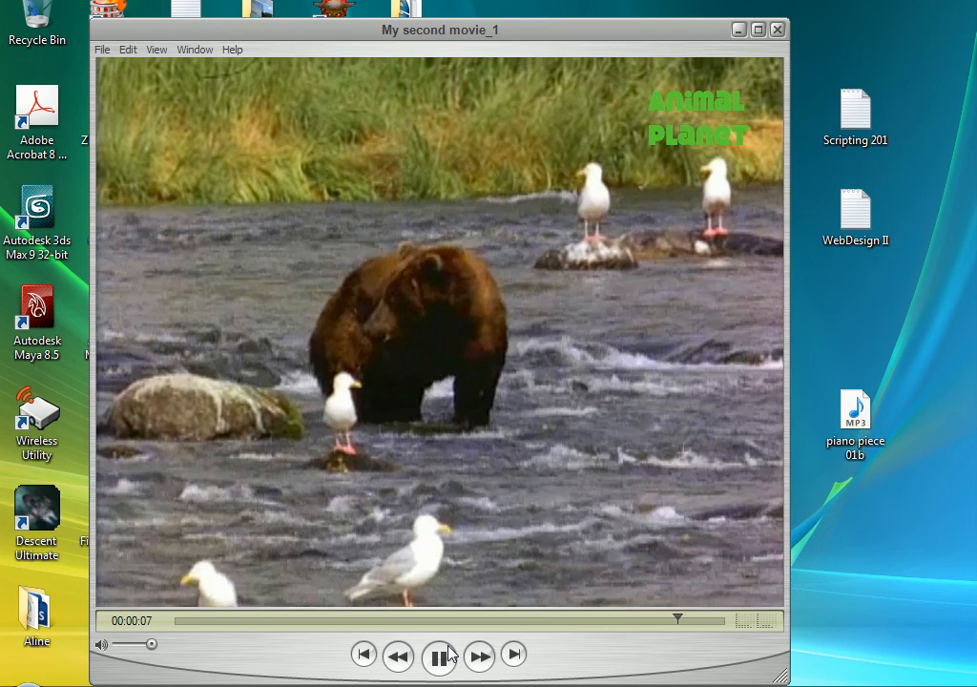
# Pause the My second movie_1 playback, scrub back to the beginning, and play the movie again
pyautogui.click(441, 656)
pyautogui.click(544, 625)
pyautogui.moveTo(523, 630); pyautogui.dragTo(190, 622)
pyautogui.moveTo(328, 625); pyautogui.dragTo(160, 616)
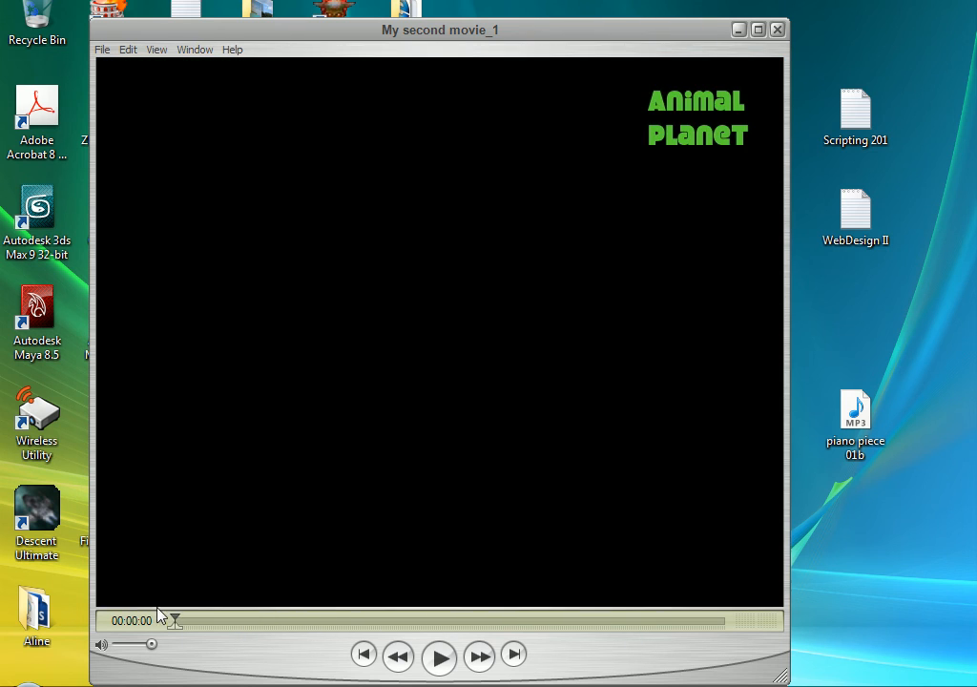
pyautogui.click(439, 656)
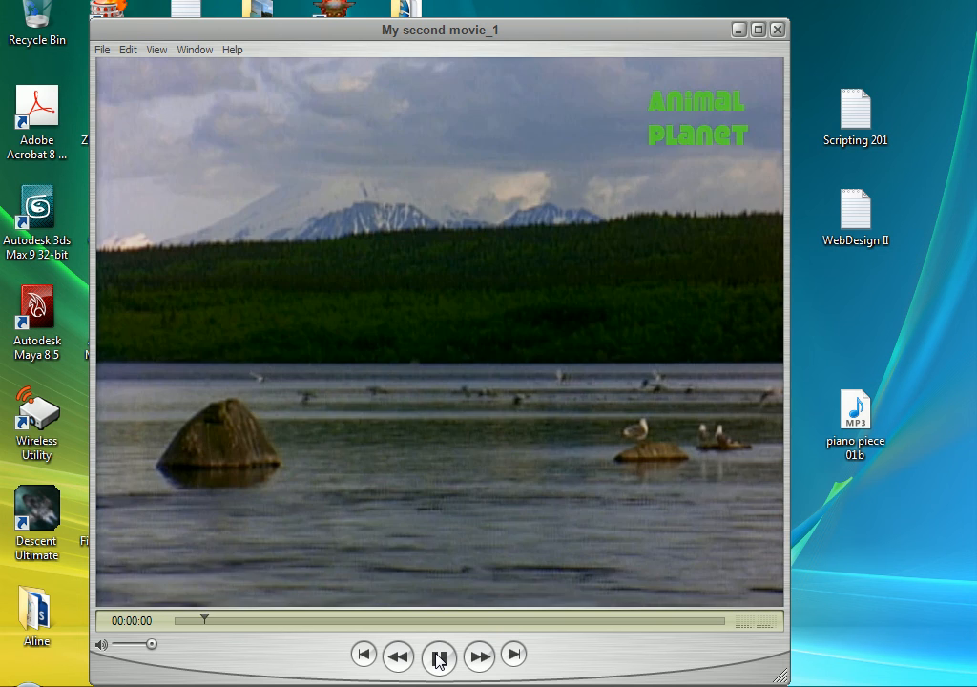